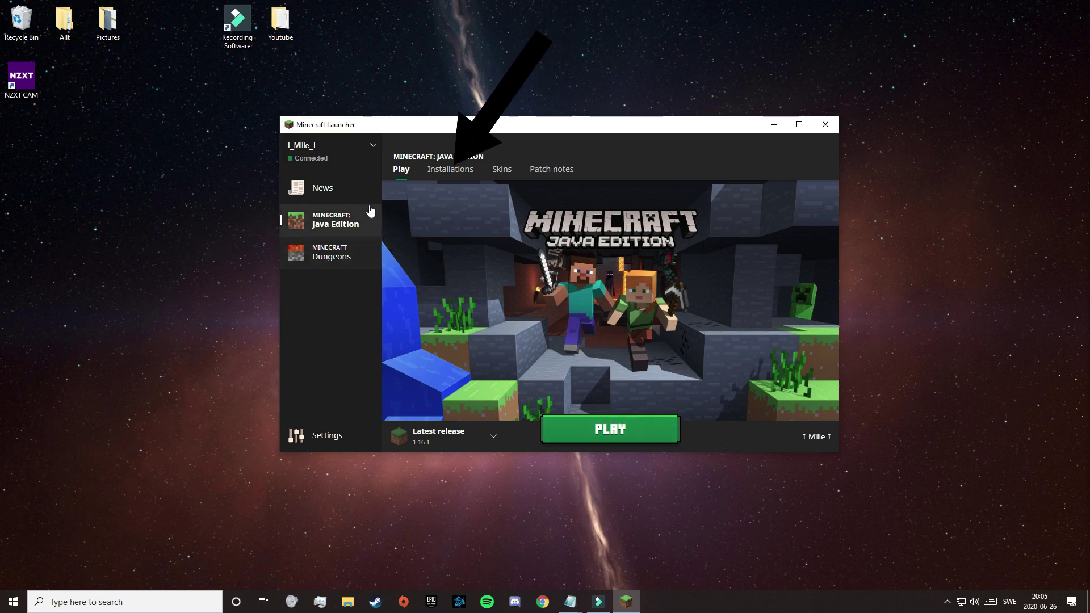
Add a launcher installation named 'Minecraft Modded' that uses release 1.12.2
click(444, 174)
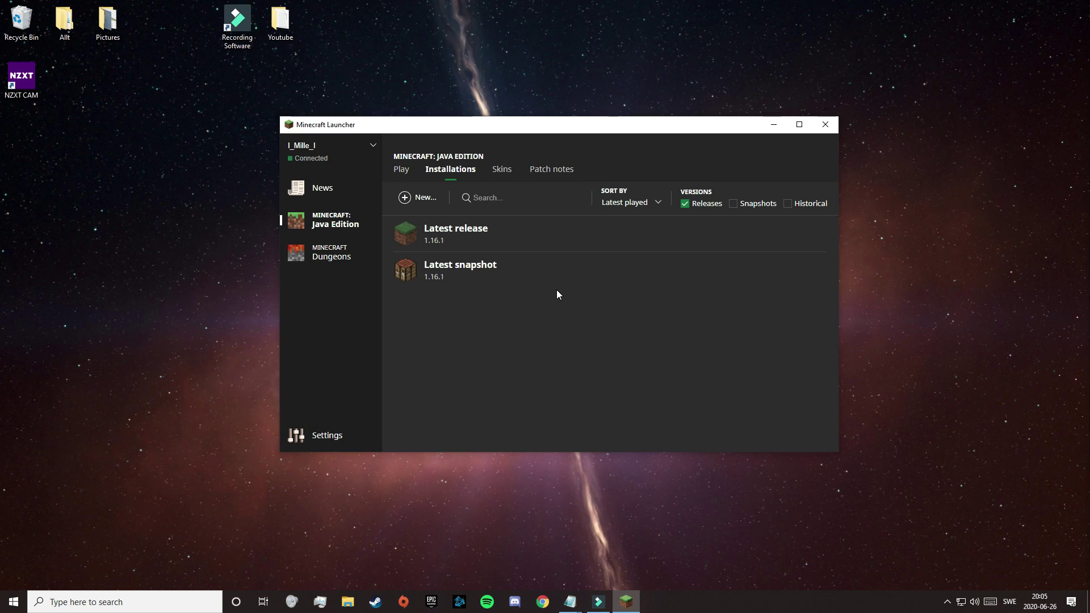
mouse_move(662, 282)
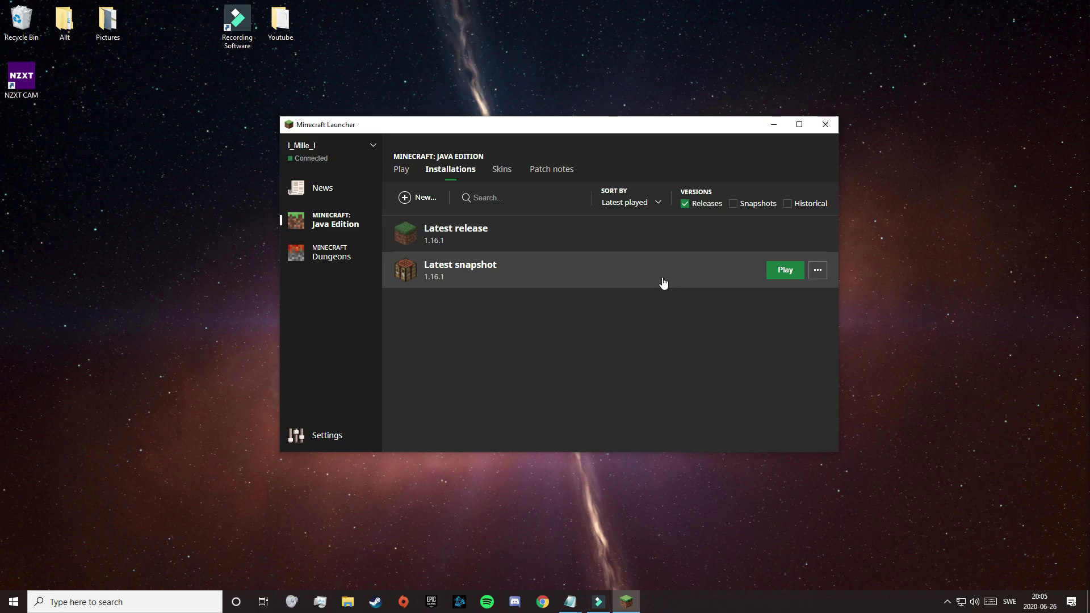
click(406, 198)
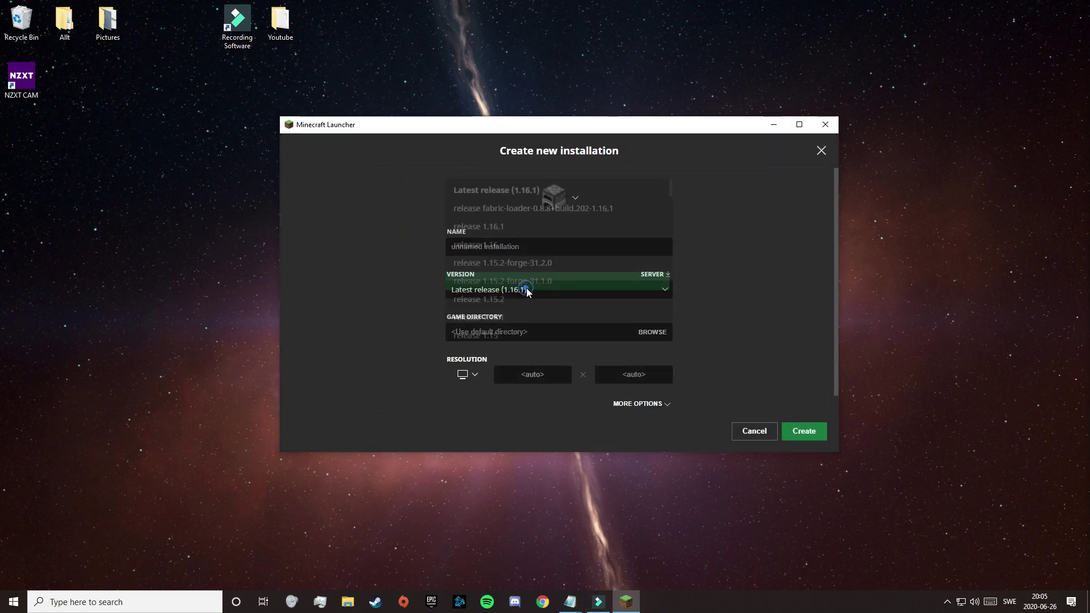
click(522, 290)
drag(670, 186, 672, 211)
click(575, 319)
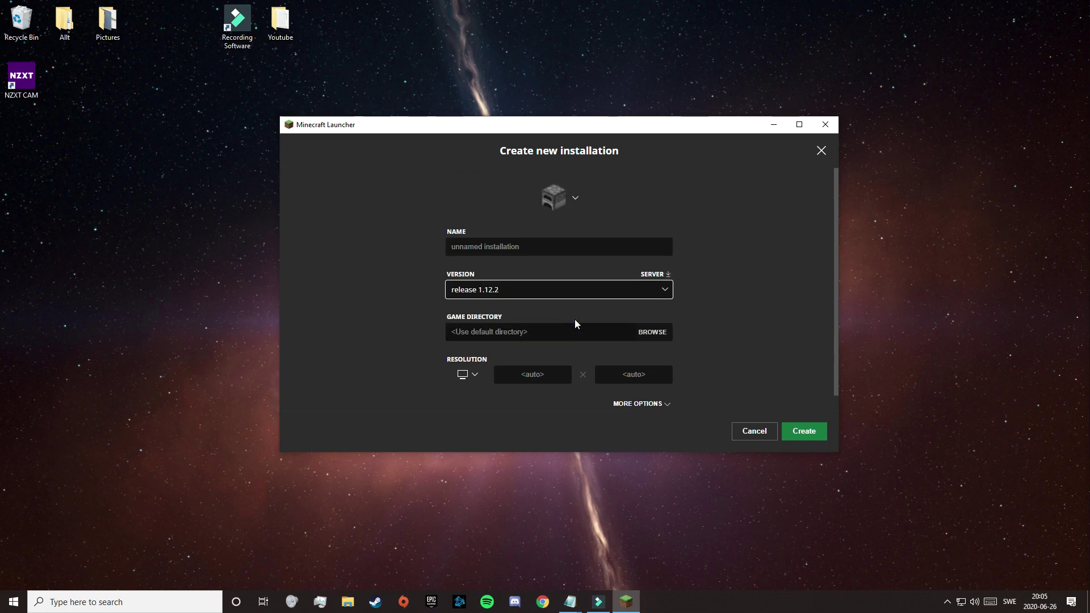
click(538, 250)
text(Minecraft Modded)
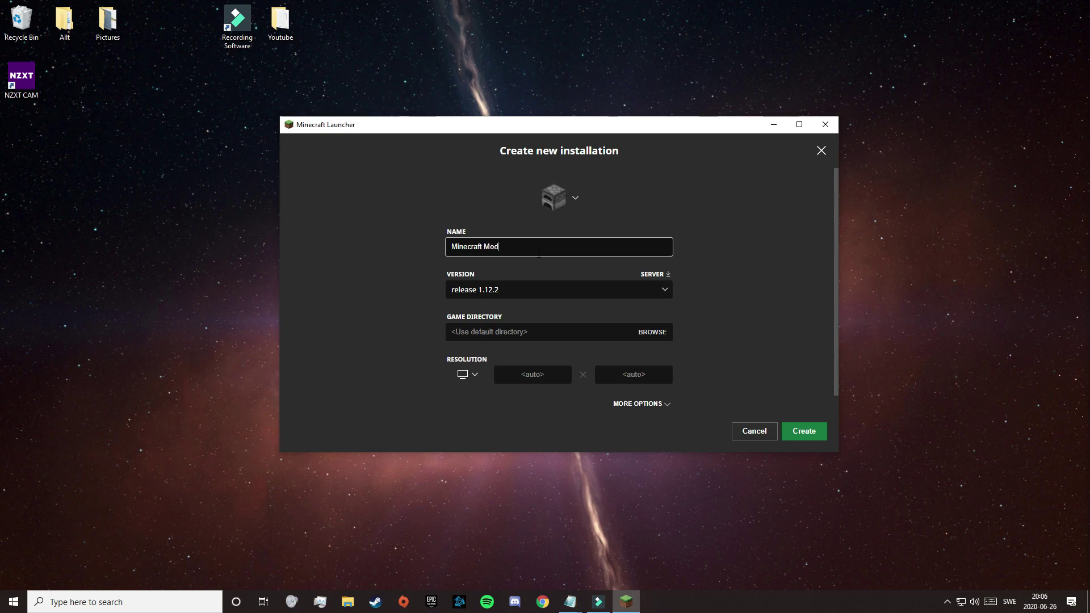
click(804, 431)
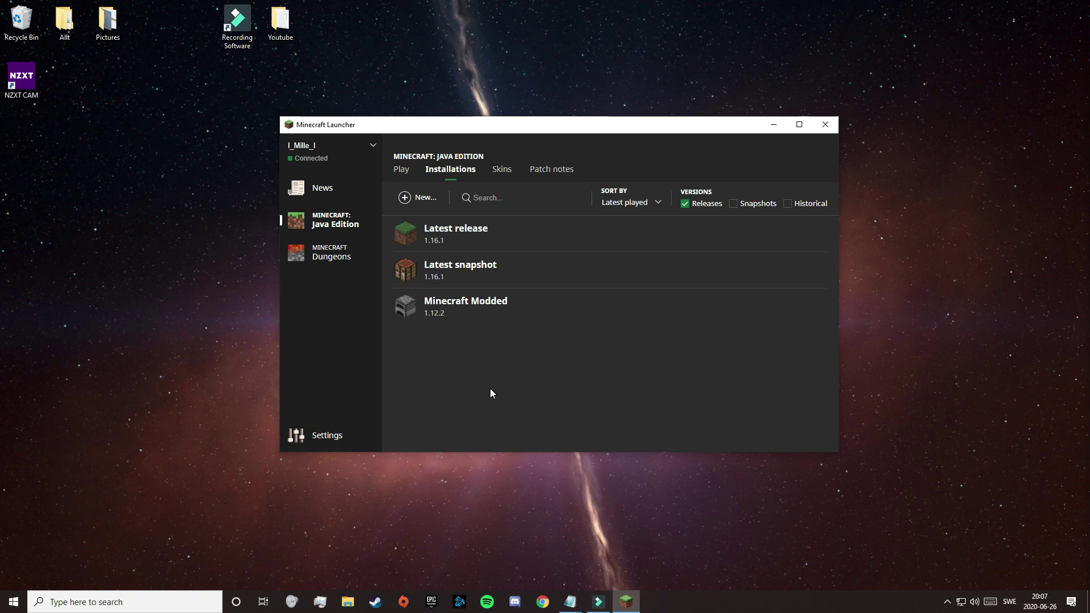
Launch the latest release 1.16.1 once, then quit from the game's main menu
mouse_move(781, 236)
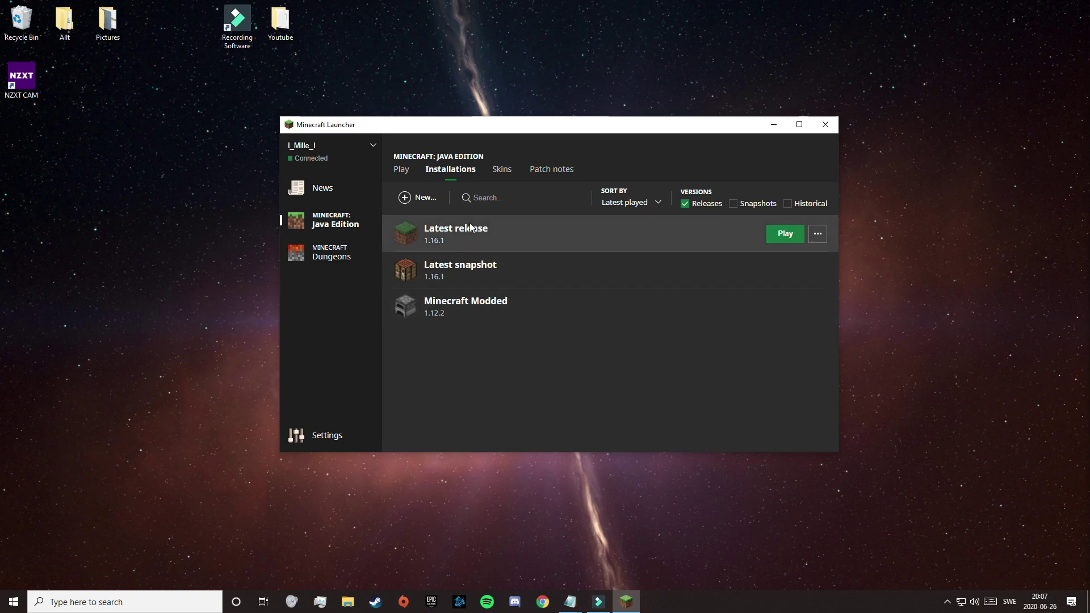
click(781, 236)
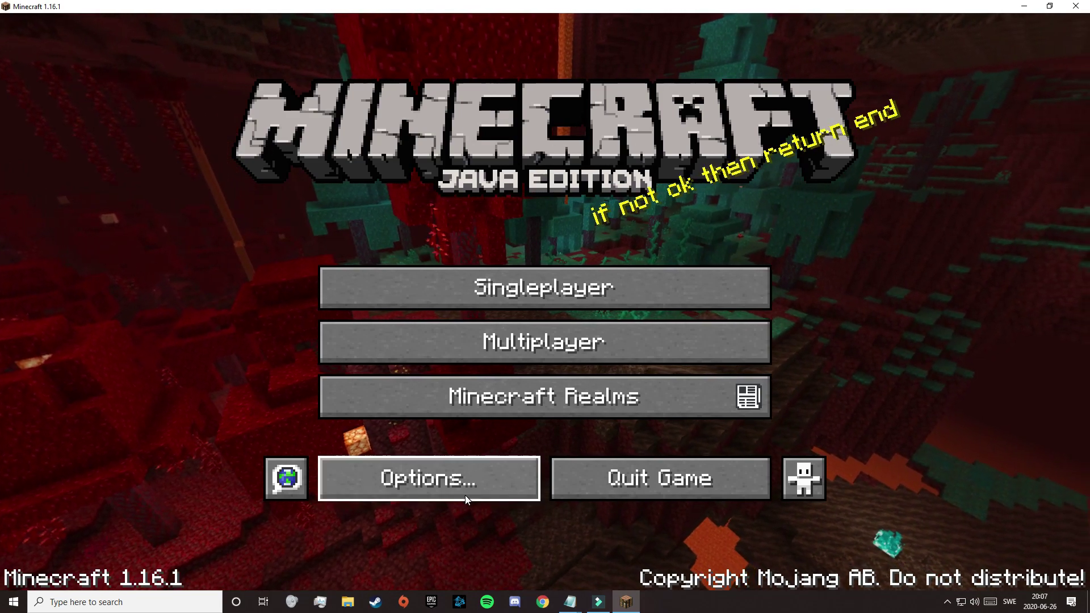
click(667, 481)
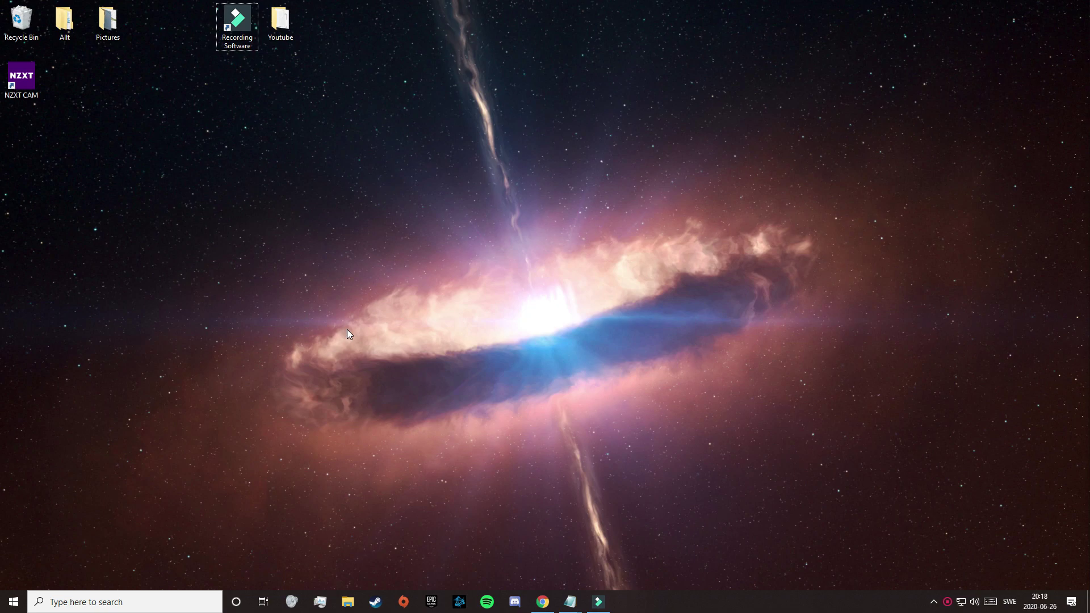
Download the Universal/JAR Fabric installer from fabricmc.net and keep it despite the warning
click(542, 601)
drag(48, 103, 235, 260)
click(234, 253)
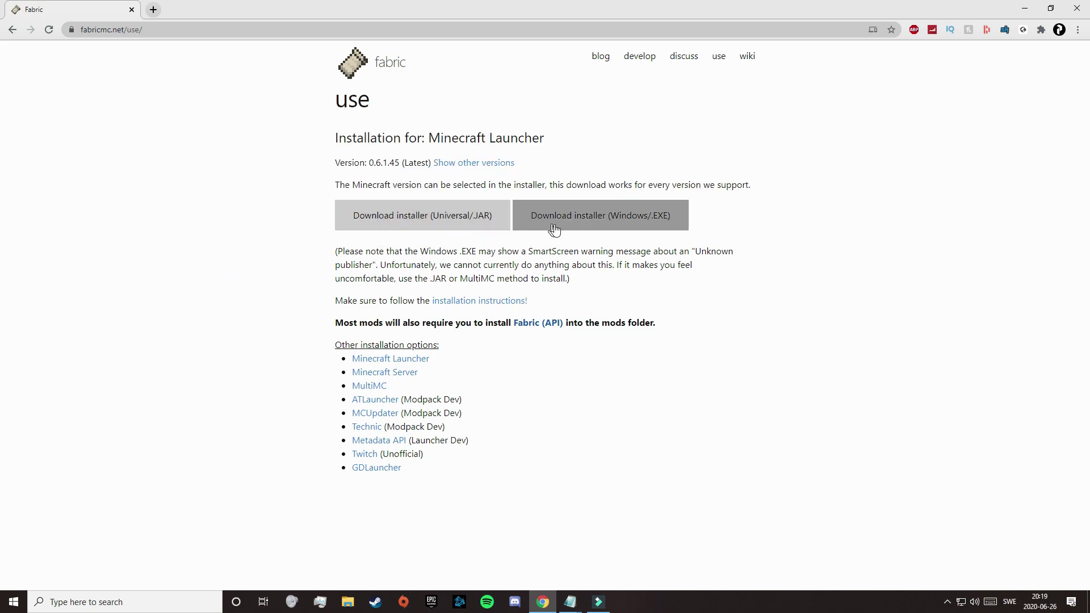
click(454, 224)
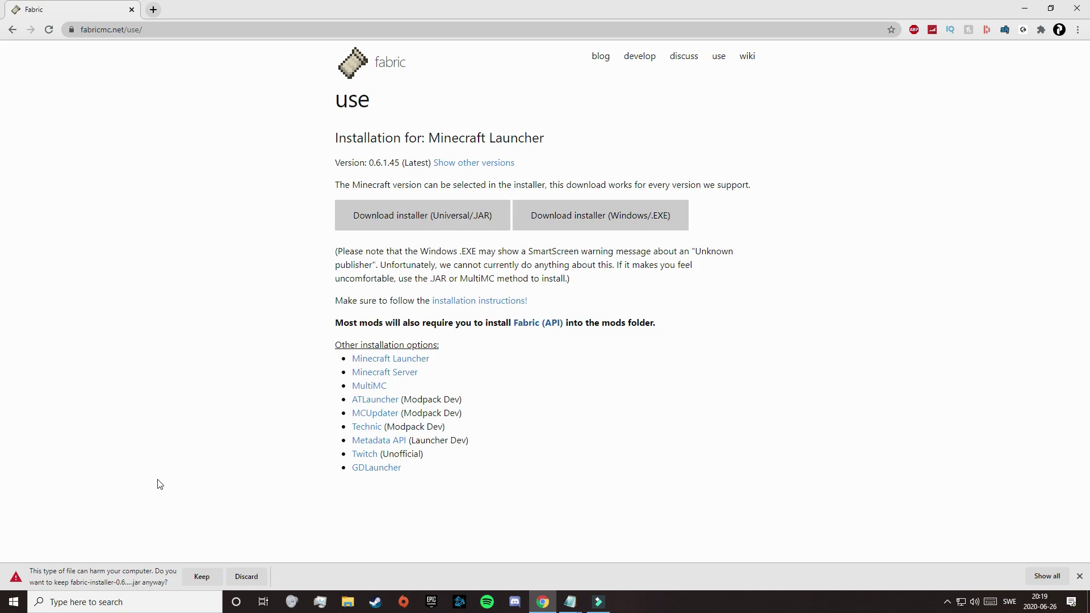
click(202, 576)
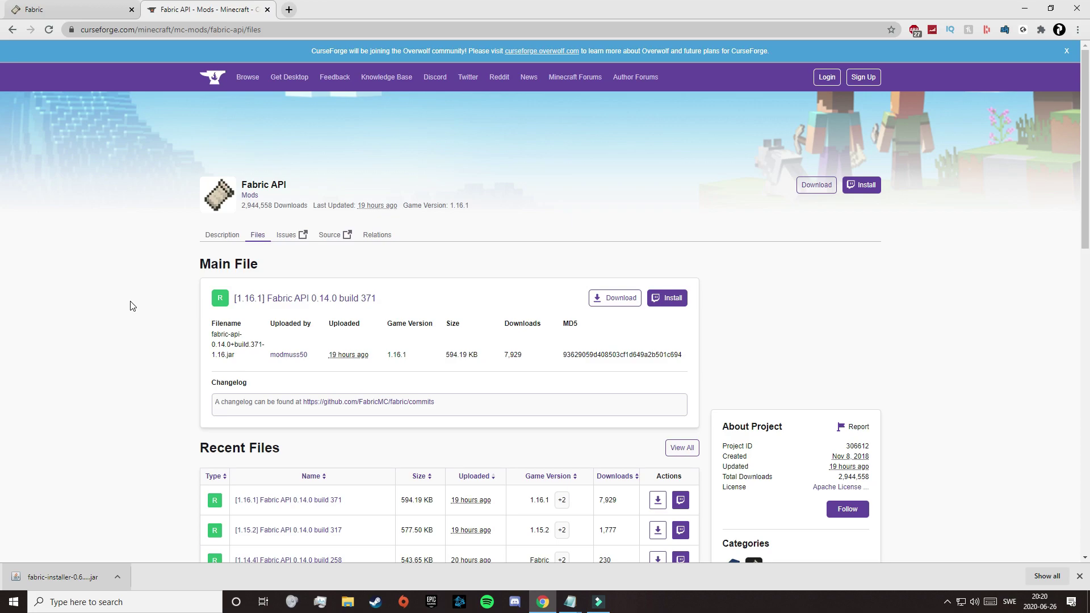
Download the Fabric API 0.14.0 main file for 1.16.1 and keep it
drag(195, 265, 272, 264)
click(273, 262)
click(615, 307)
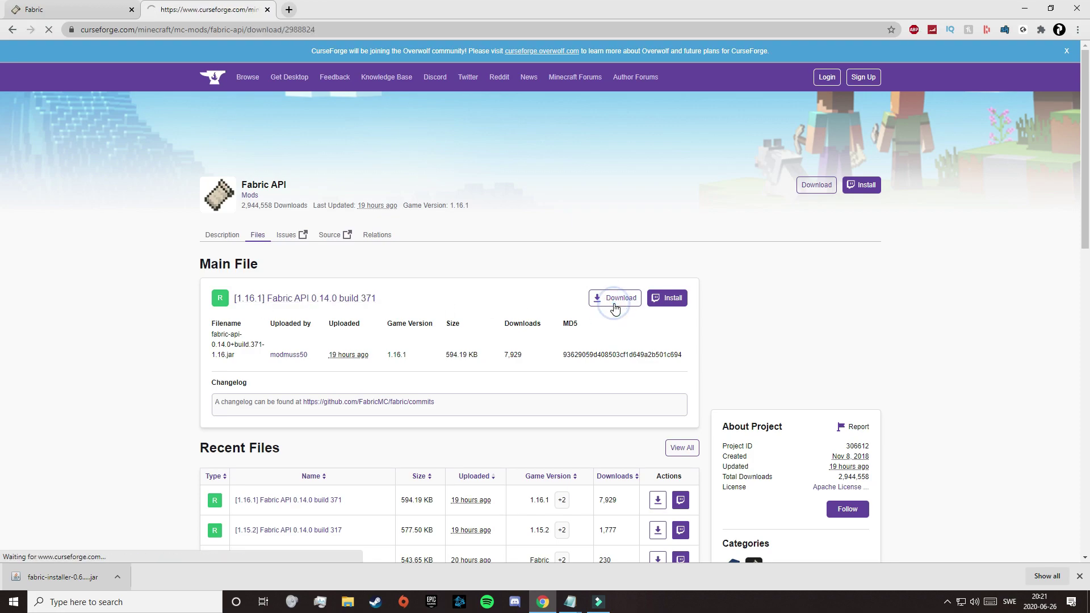
drag(417, 291, 652, 291)
click(653, 292)
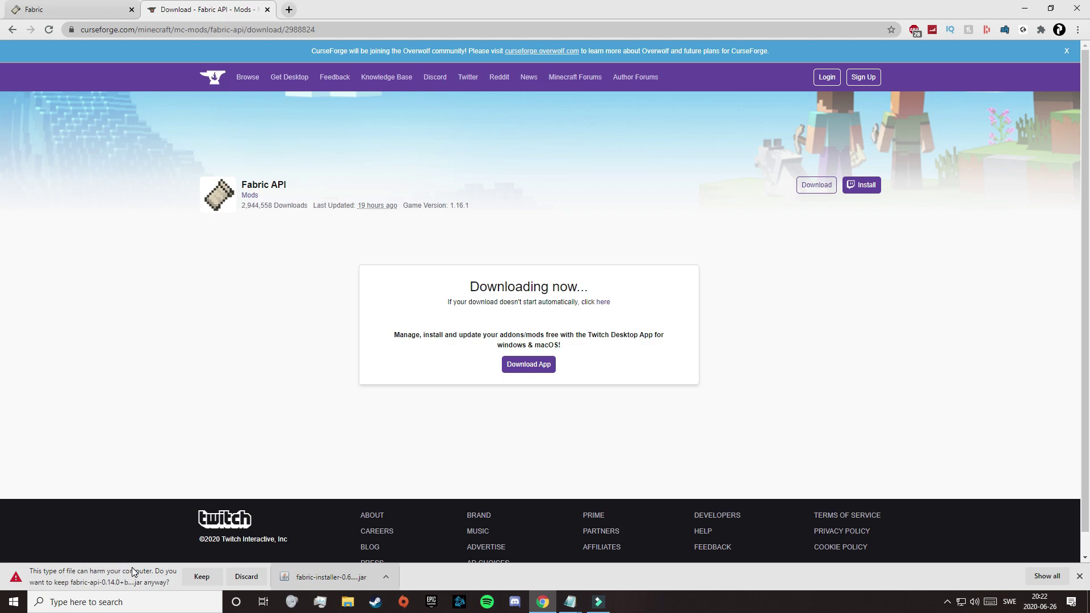
click(201, 576)
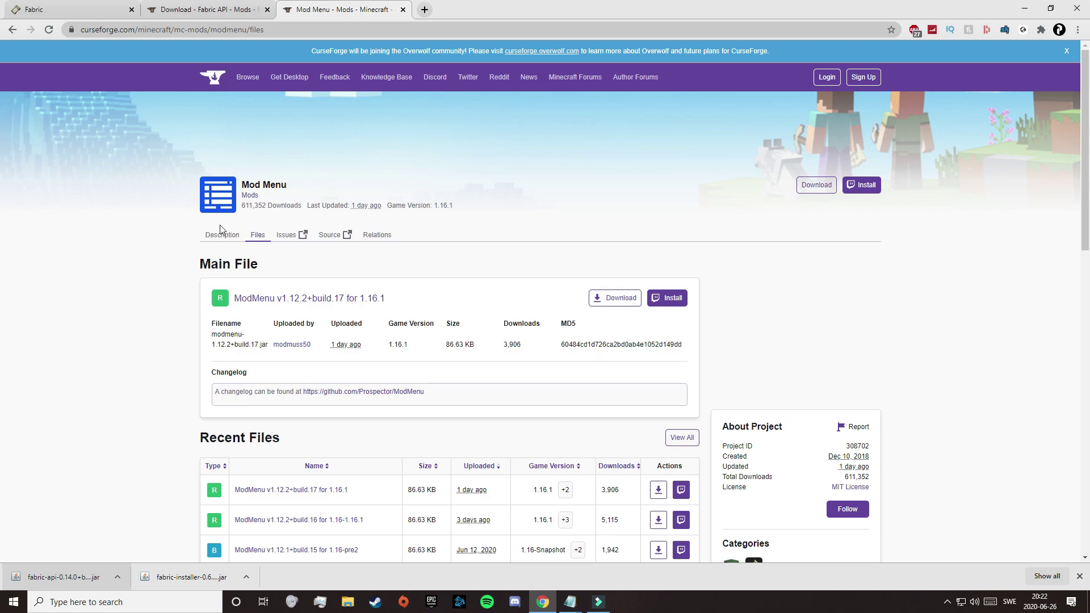
Download the Mod Menu main file for 1.16.1 and keep it
click(597, 300)
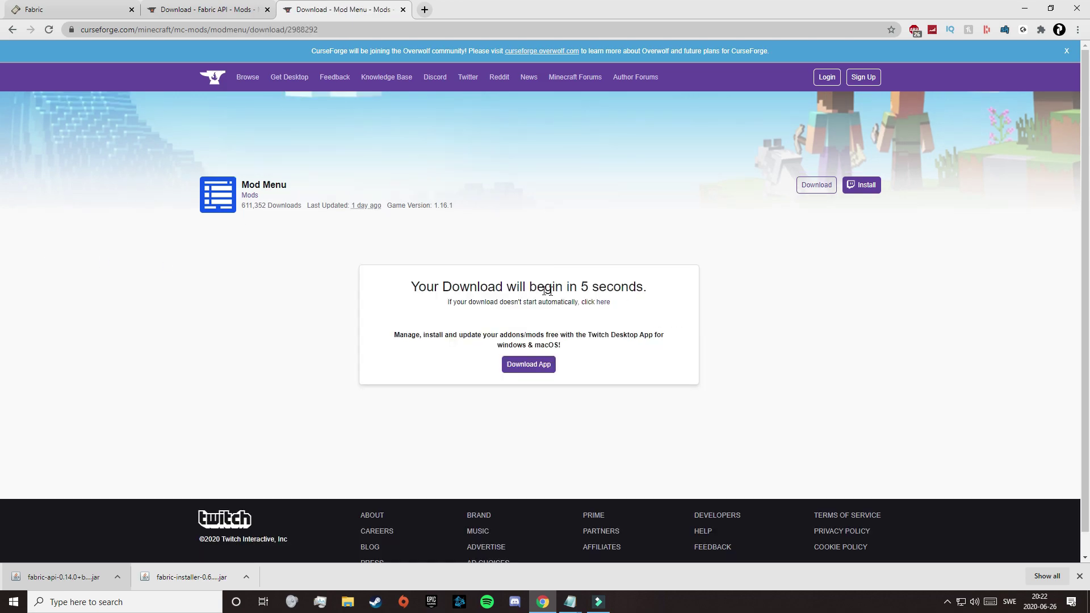
drag(400, 286, 651, 290)
click(672, 289)
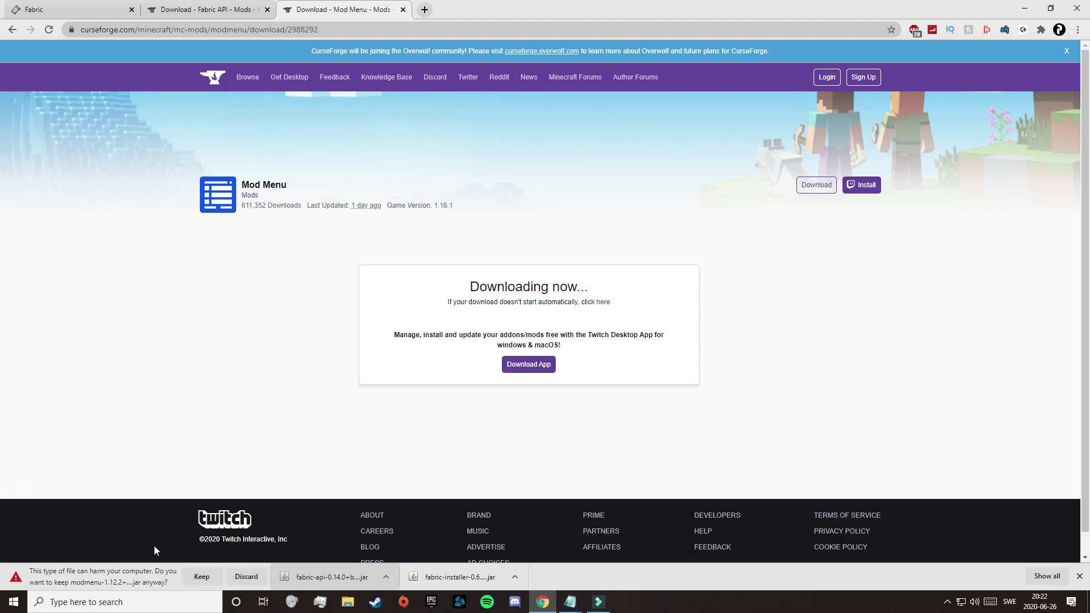
click(202, 578)
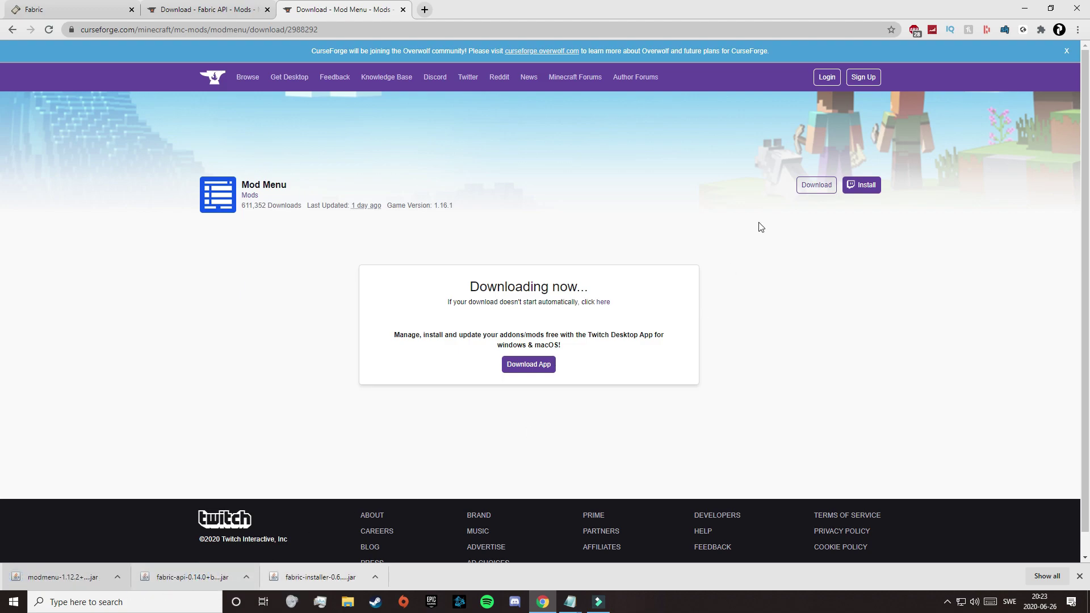
Copy the Mod Menu, Fabric API and Fabric installer jars onto the desktop
click(1050, 7)
drag(276, 520, 108, 250)
drag(442, 508, 110, 258)
drag(546, 509, 113, 372)
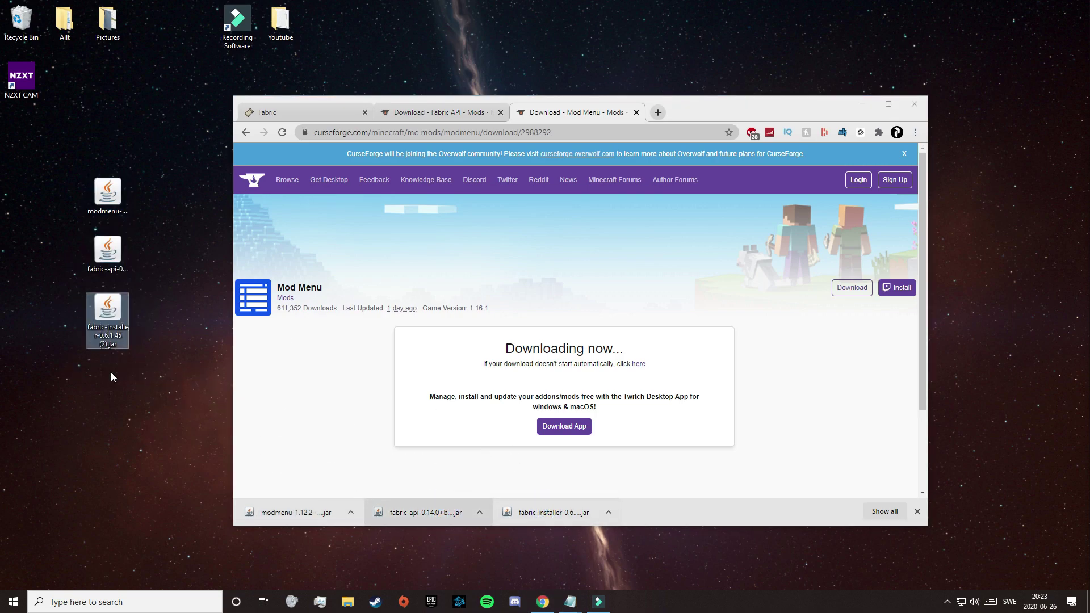
Close Chrome and use the Fabric installer jar to install Fabric Loader for Minecraft 1.16.1
click(911, 111)
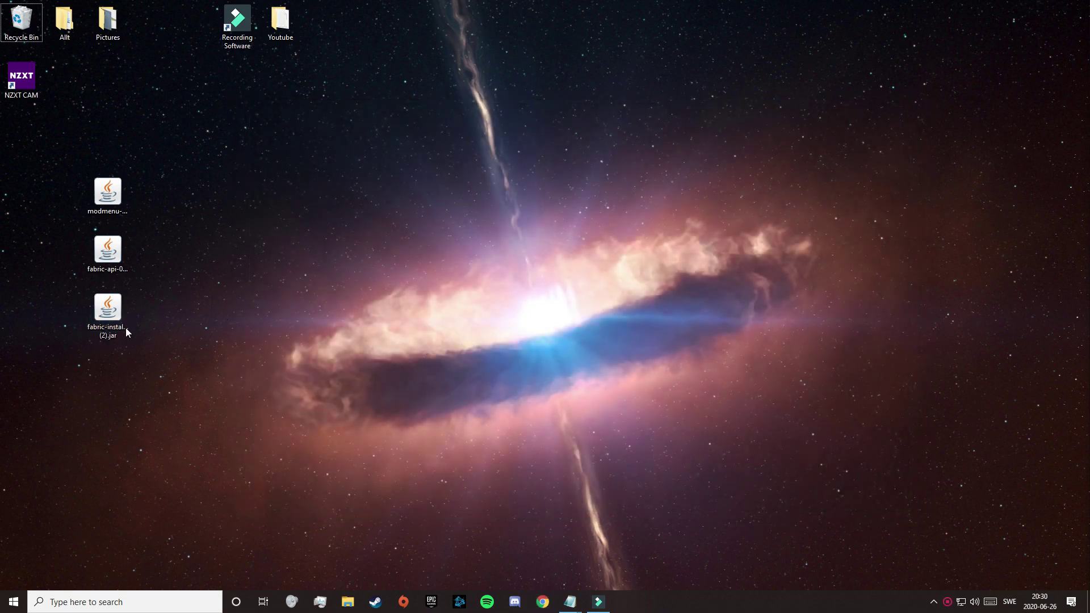
click(108, 315)
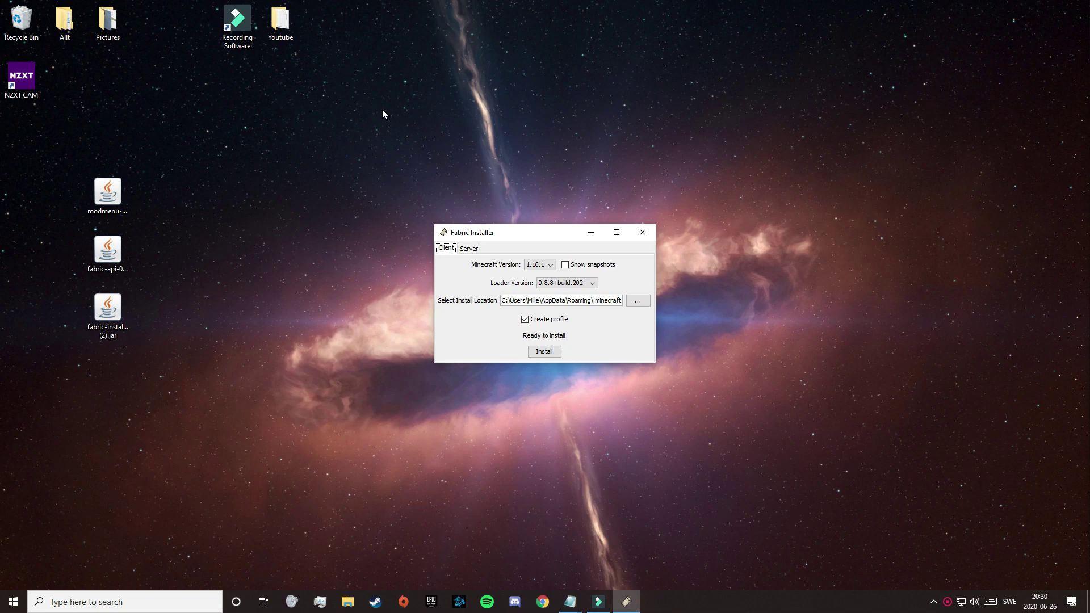
click(550, 265)
click(550, 265)
click(555, 353)
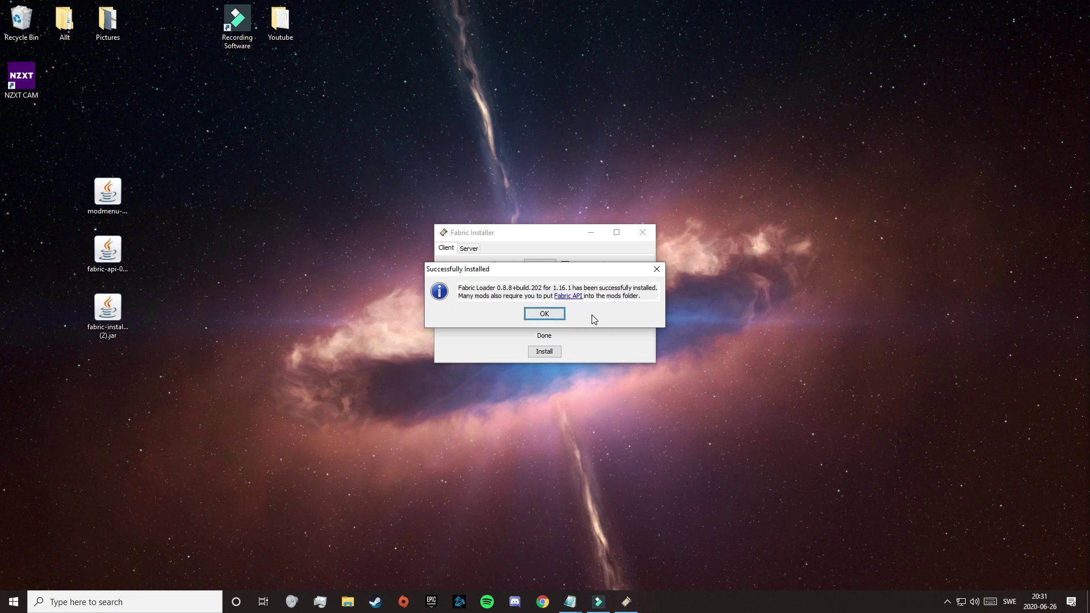
click(544, 314)
click(642, 232)
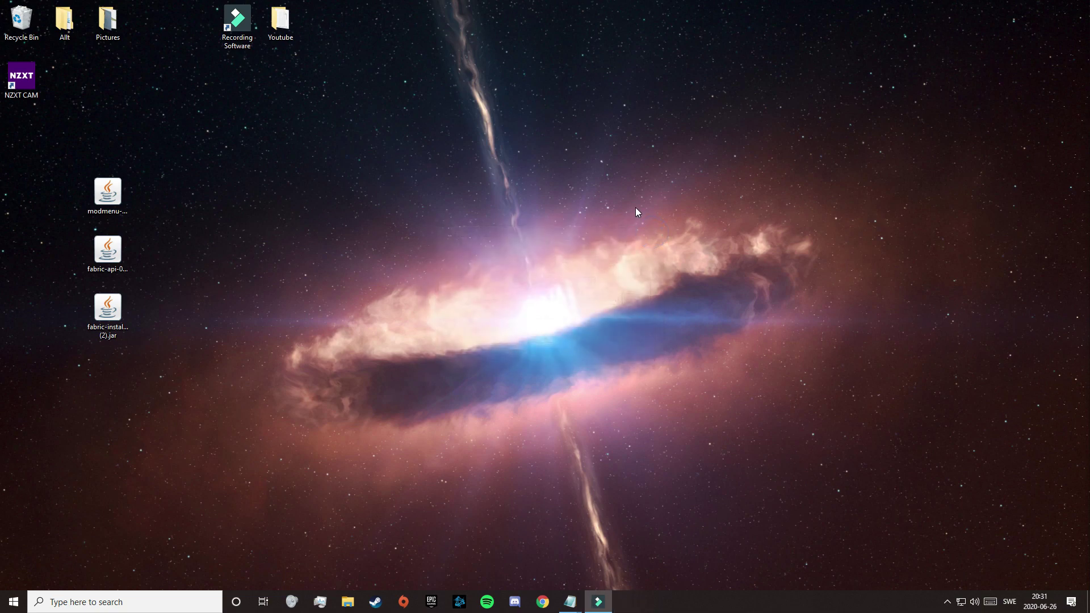
drag(111, 329, 110, 387)
Start Minecraft Launcher through a Windows search for 'minecraft'
drag(182, 146, 20, 362)
click(237, 207)
click(139, 605)
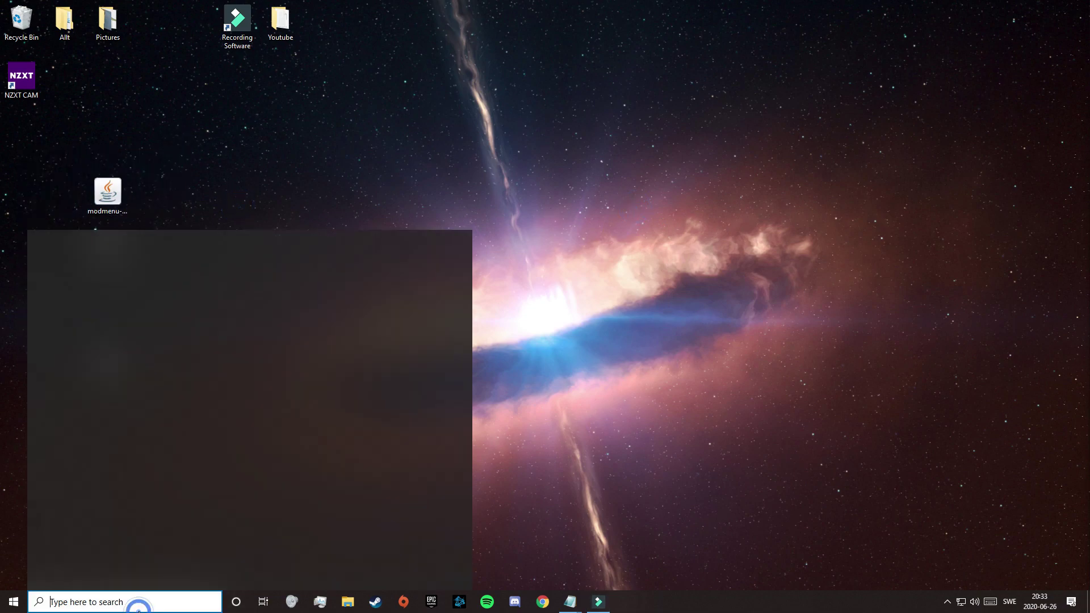
text(minecraft)
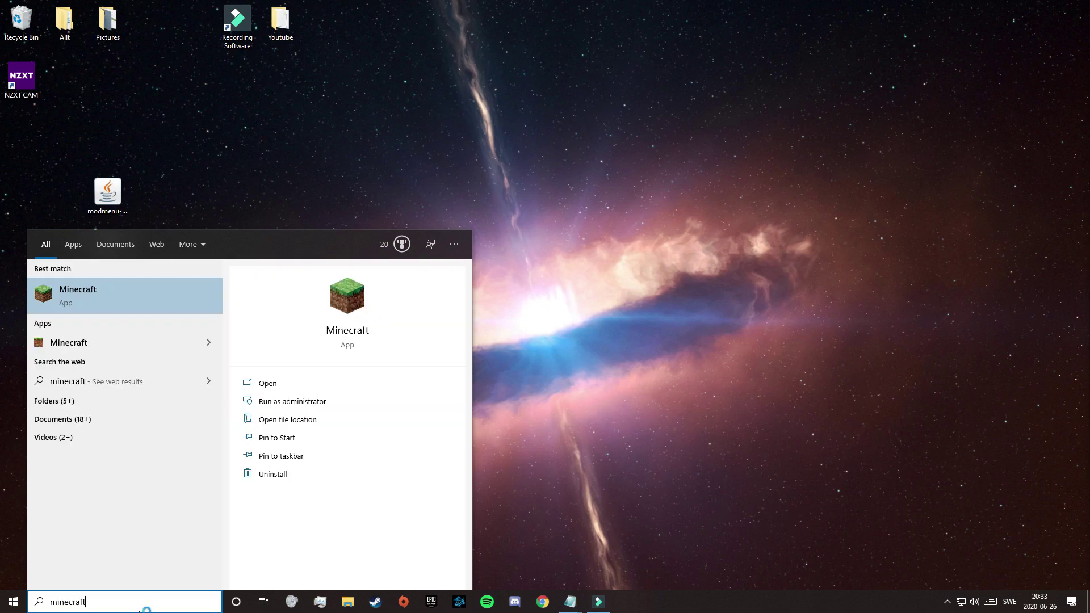
key(Return)
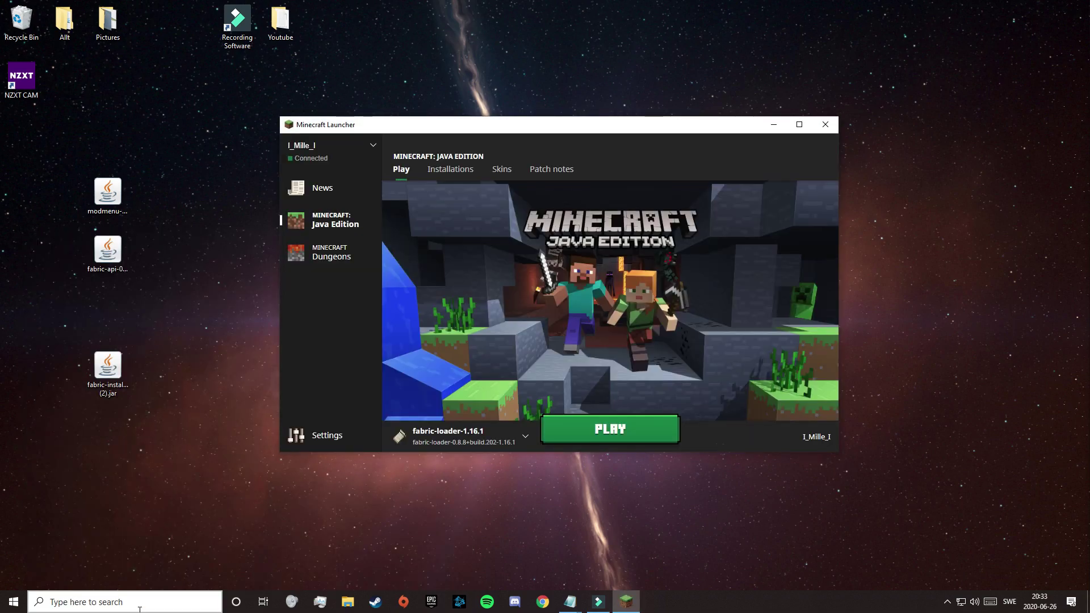
Play the fabric-loader-1.16.1 installation, then quit the game from the title screen
click(467, 432)
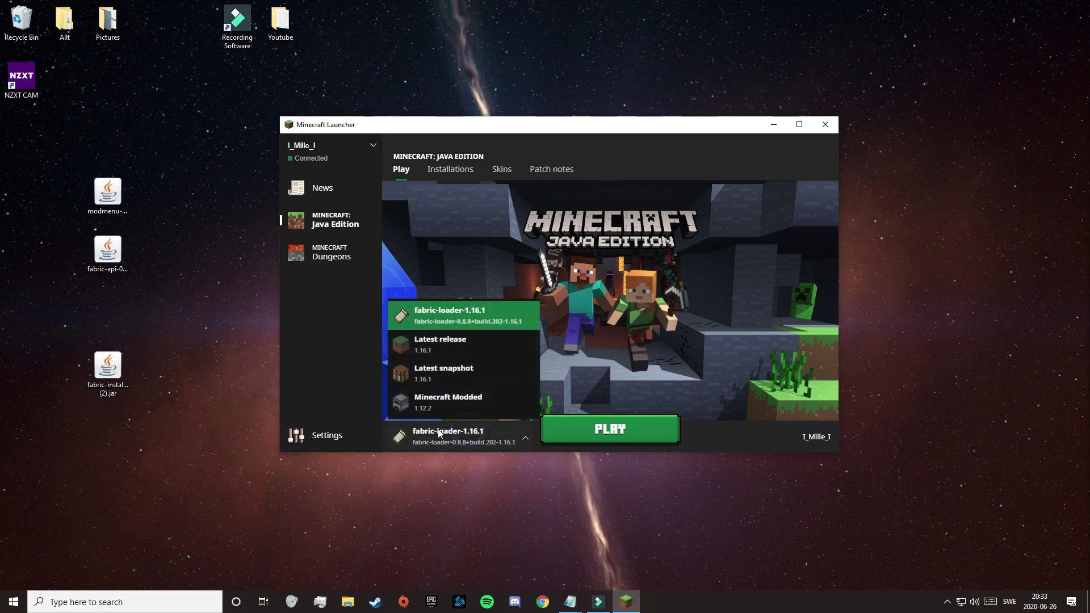
click(483, 440)
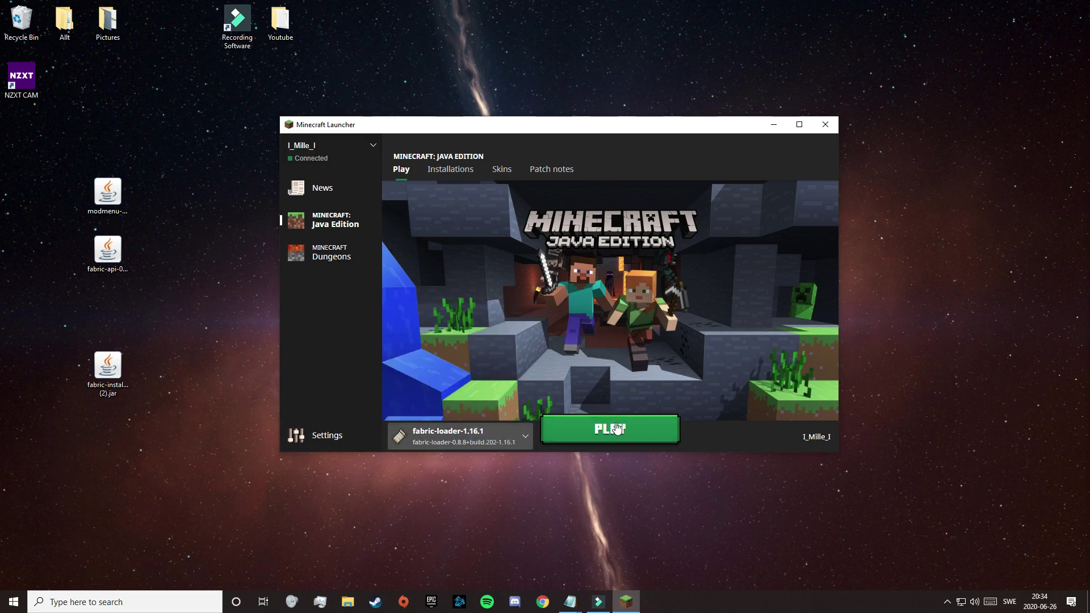
click(650, 425)
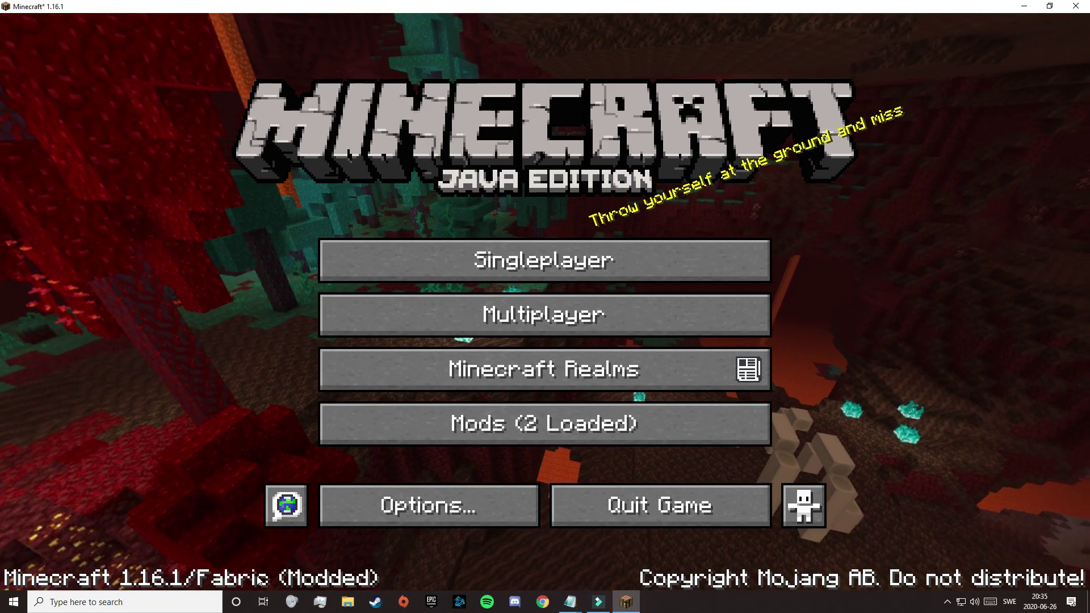
click(668, 494)
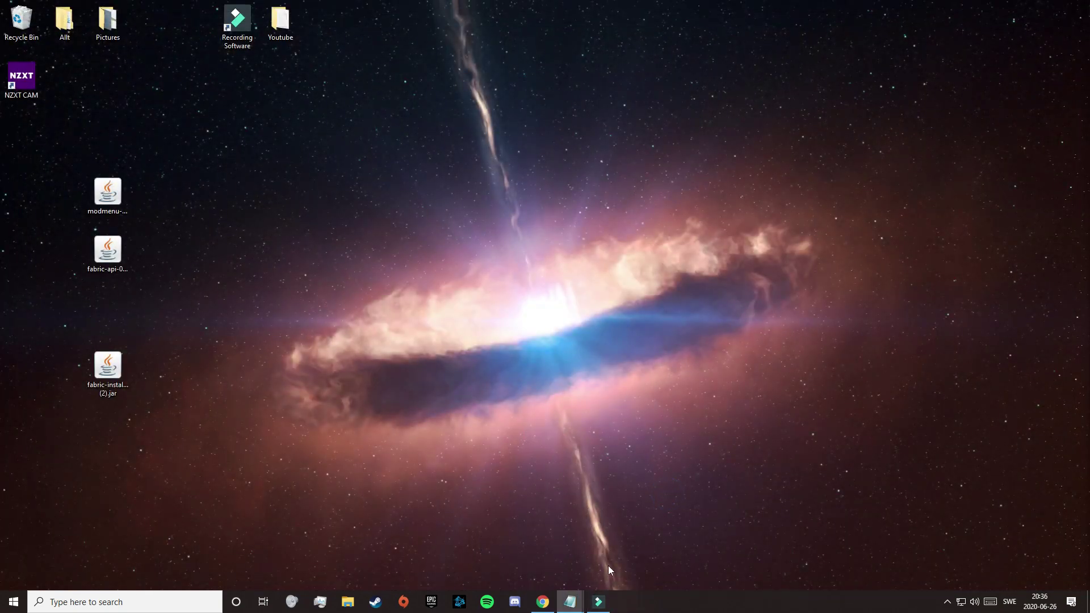
On Planet Minecraft, filter mods to Minecraft 1.16 and sort them by best
click(537, 600)
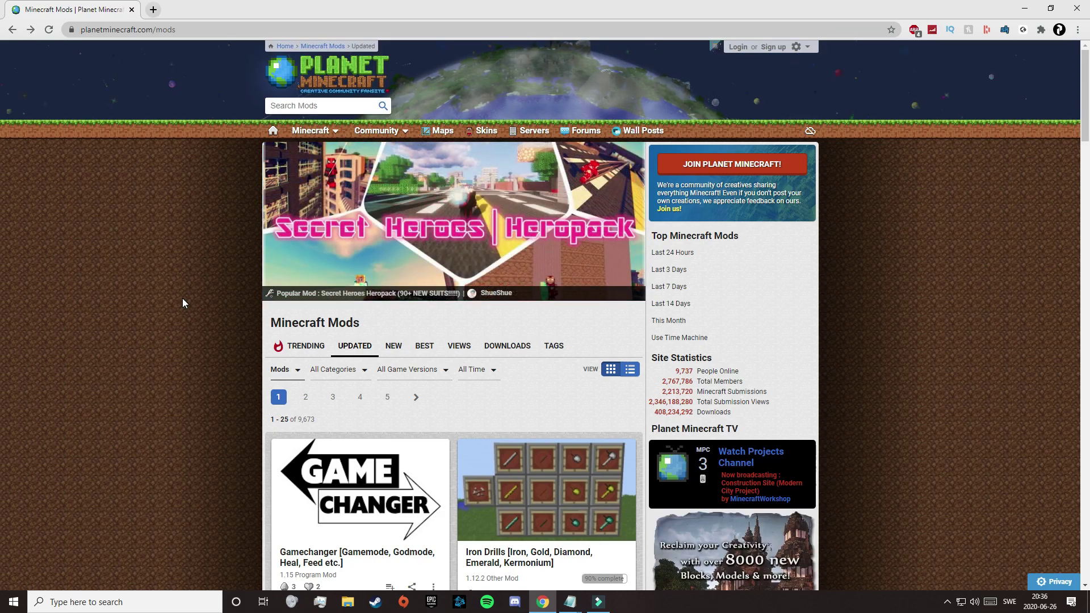
click(434, 372)
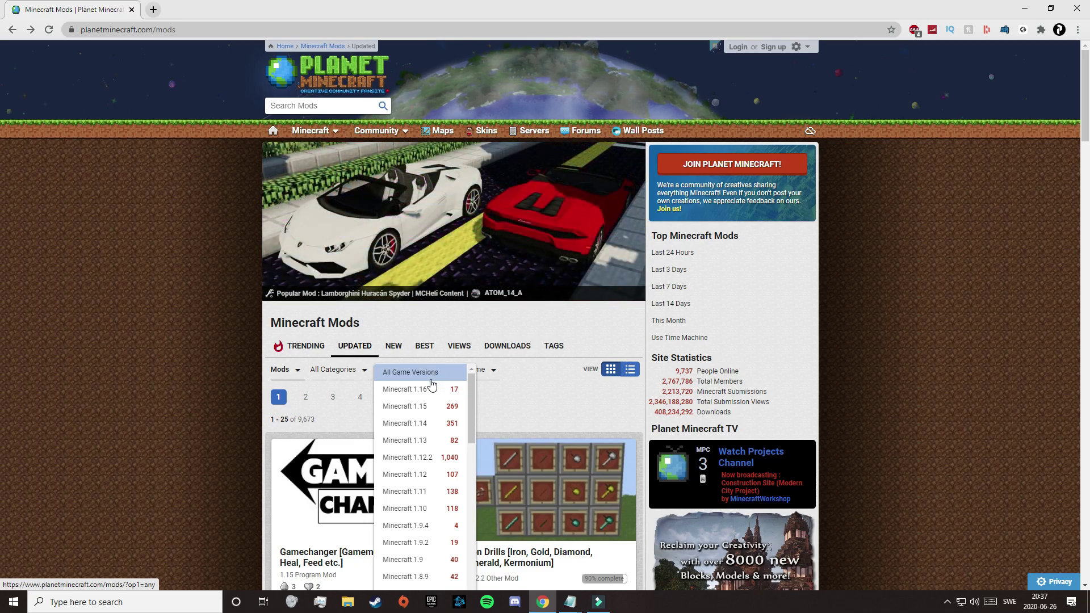
click(432, 389)
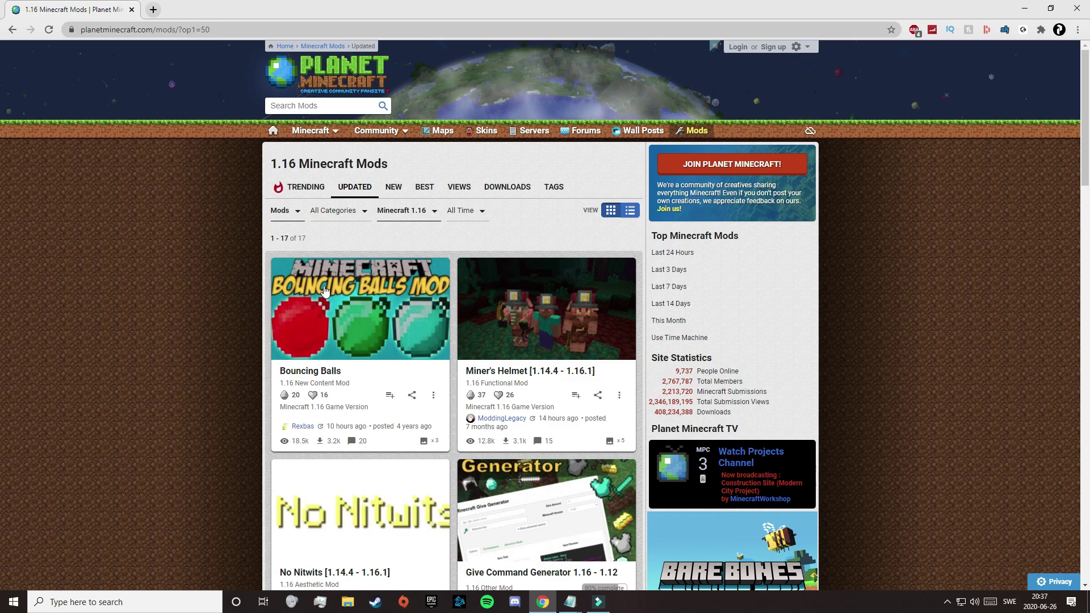
click(424, 188)
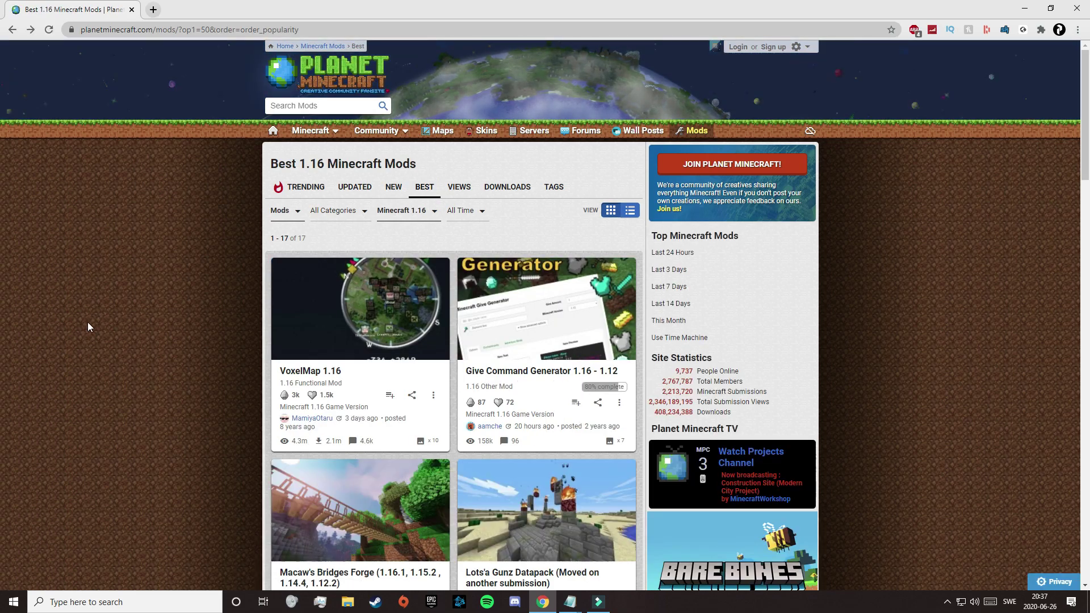
Open the VoxelMap 1.16 mod page and view its World Map screenshot
click(295, 316)
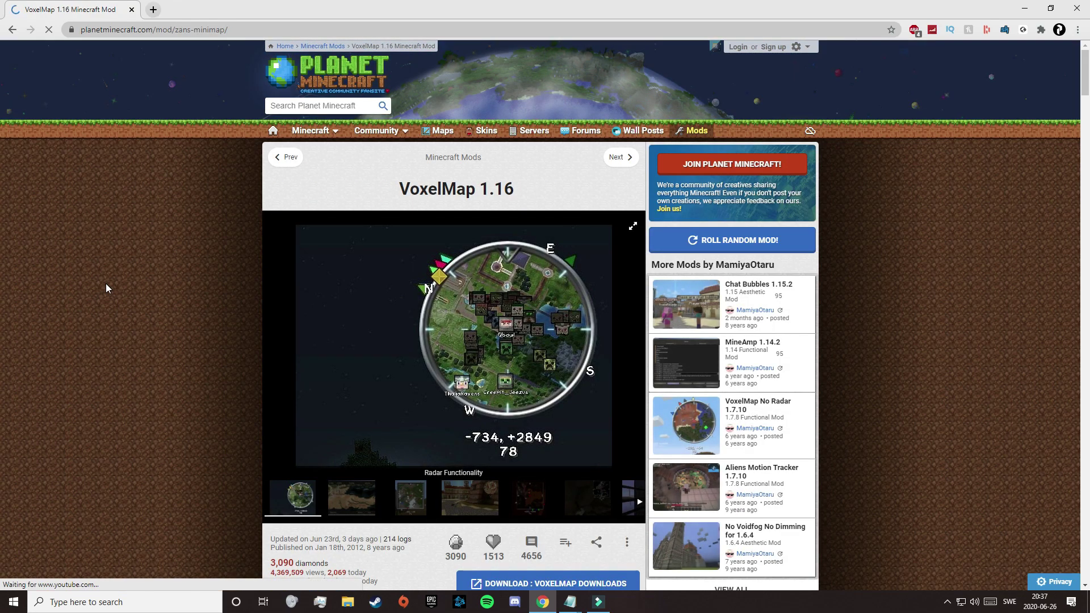
scroll(105, 283, down, 5)
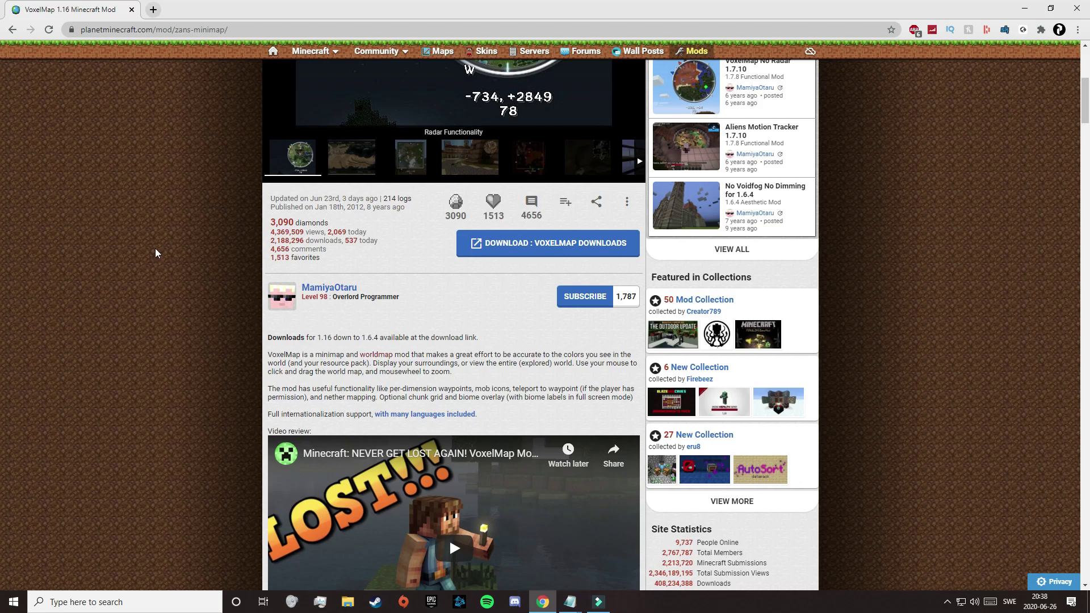
scroll(157, 254, up, 6)
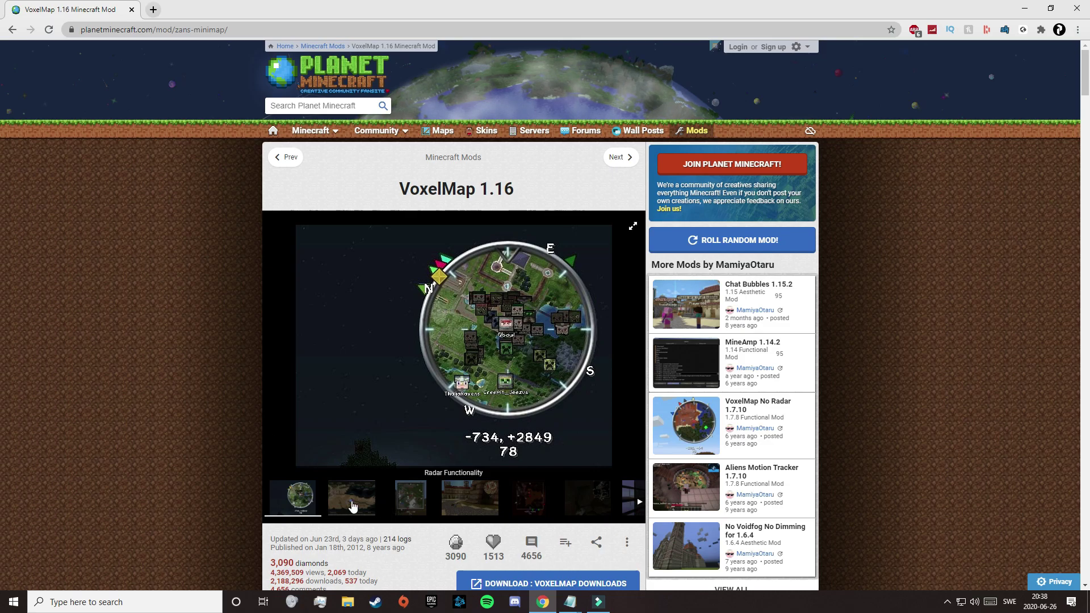
click(379, 502)
scroll(136, 291, down, 14)
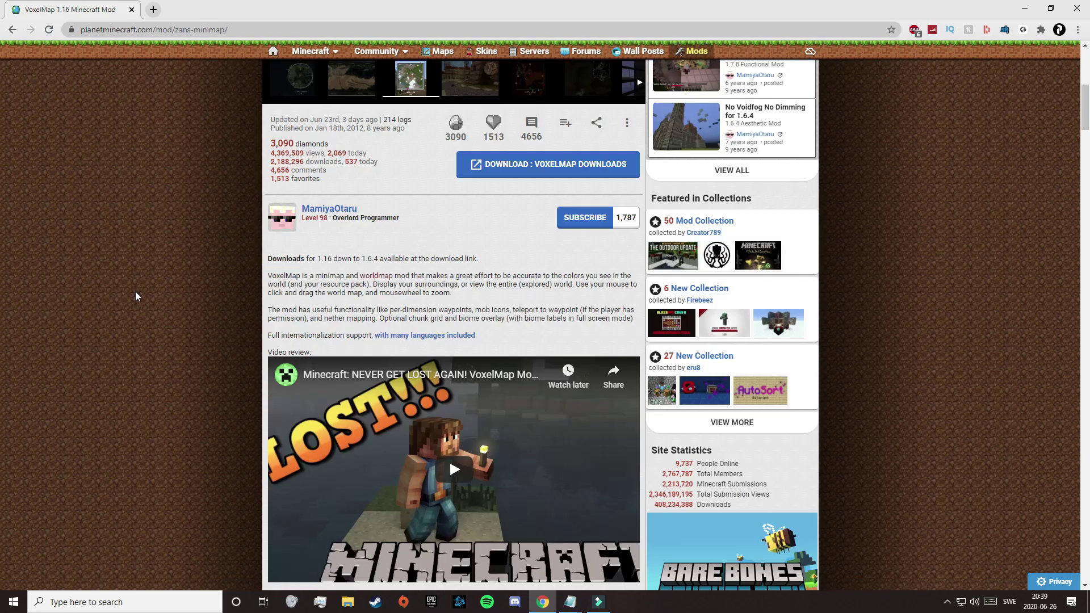
scroll(230, 318, up, 3)
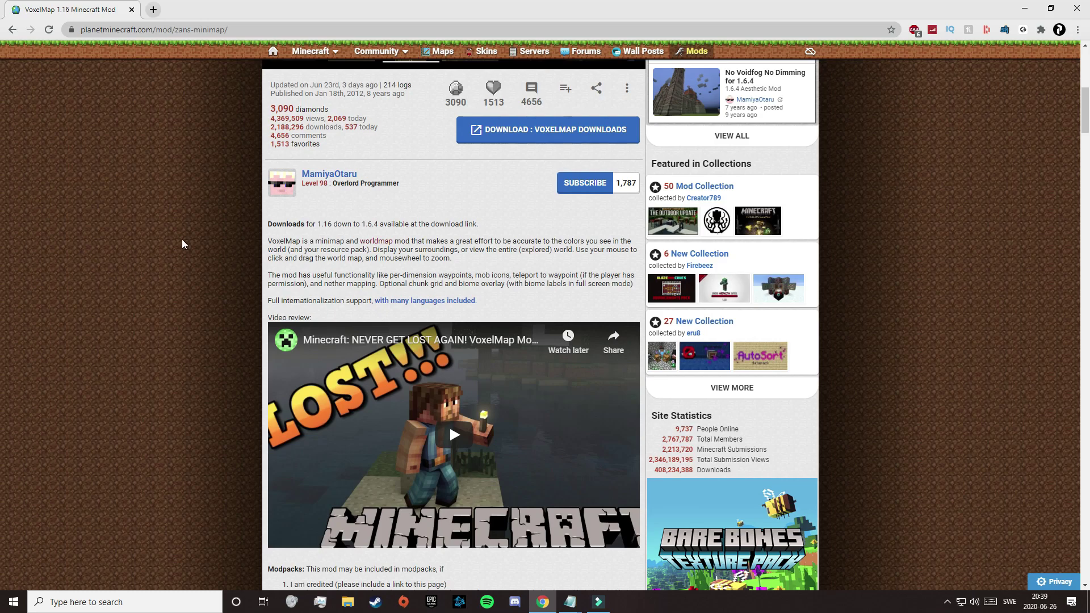
Follow the VoxelMap Downloads link and continue to the external CurseForge page
click(509, 136)
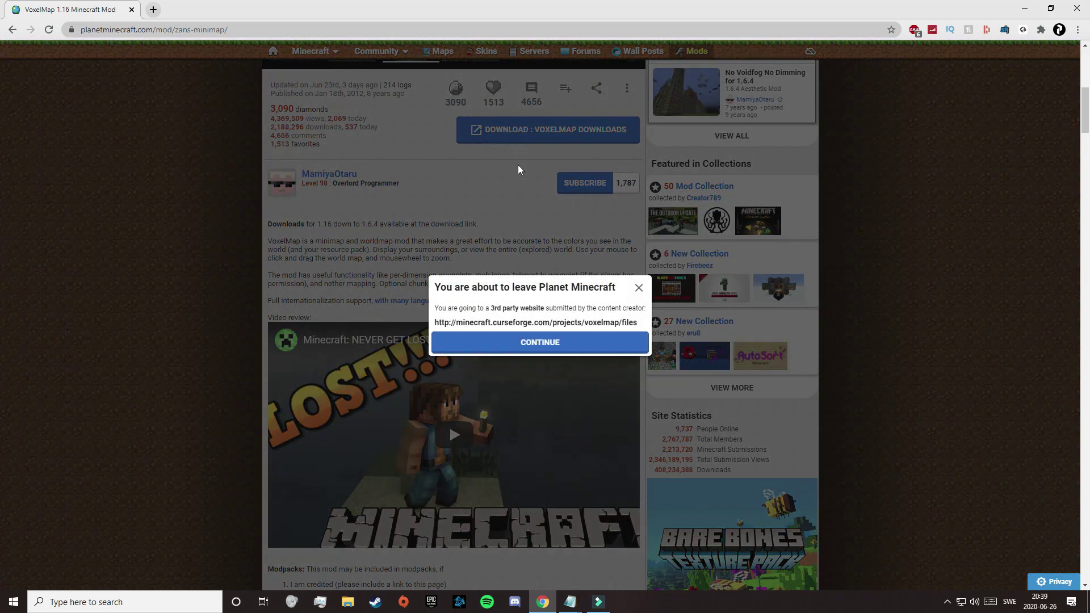
drag(439, 287, 624, 292)
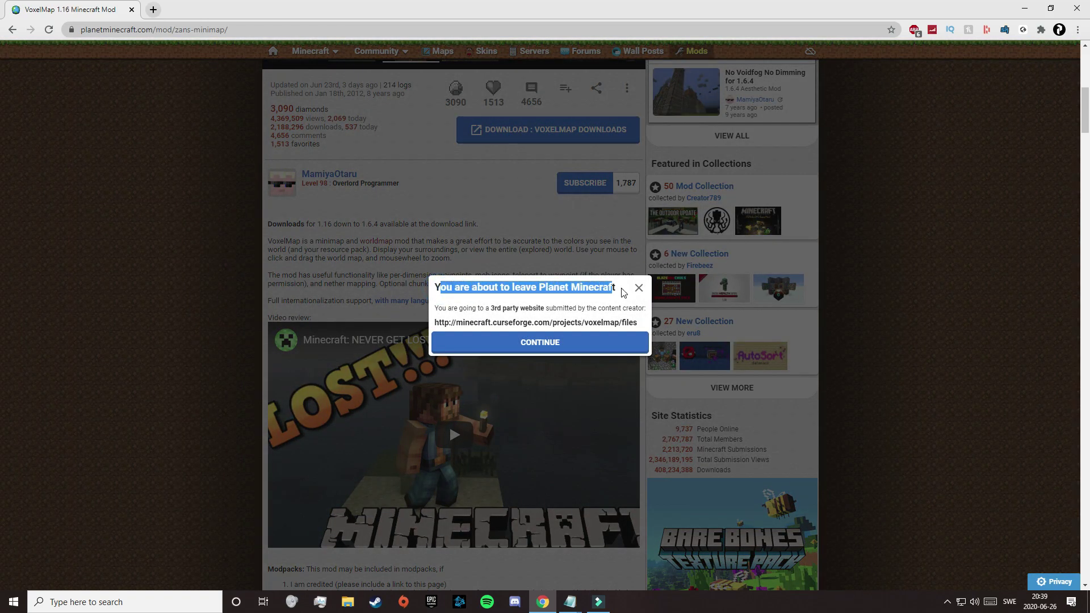
click(623, 292)
scroll(601, 351, up, 1)
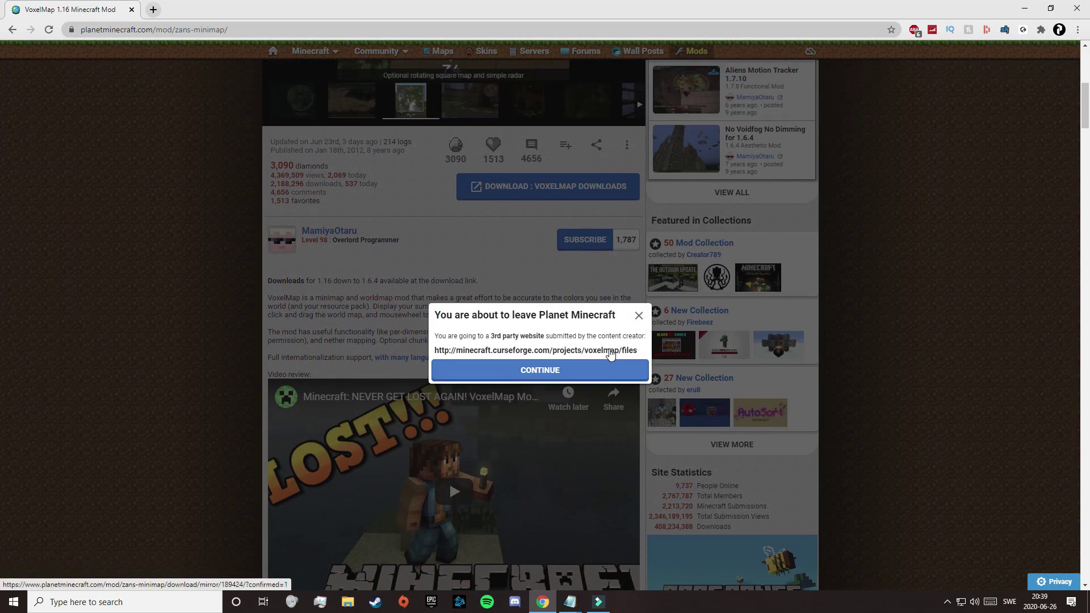
click(601, 351)
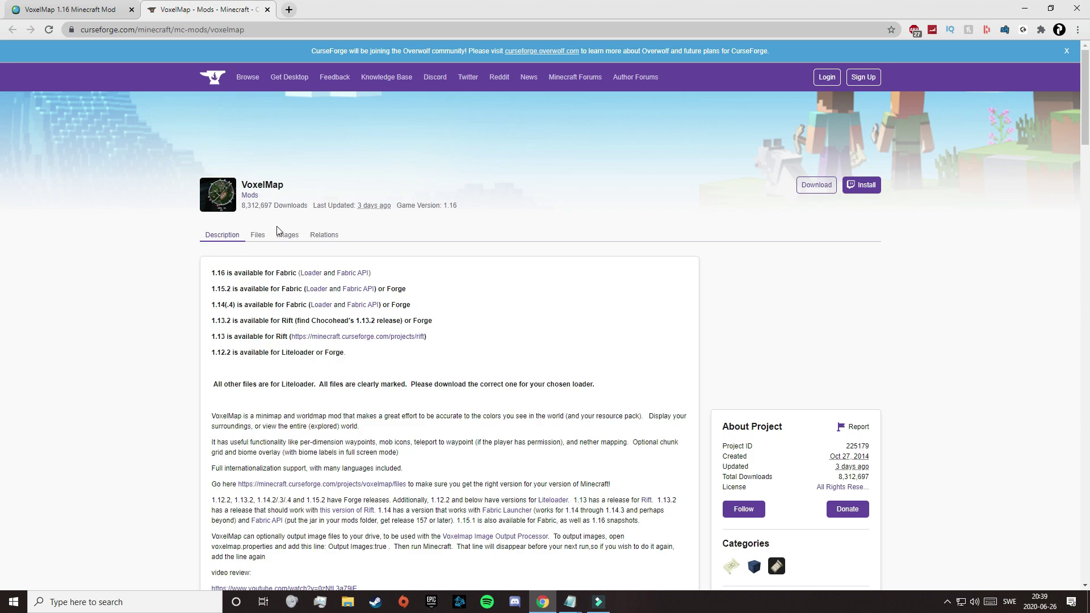
Download the main Fabric VoxelMap 1.16 file from the Files list and keep it
click(259, 235)
scroll(299, 425, down, 5)
scroll(299, 424, up, 5)
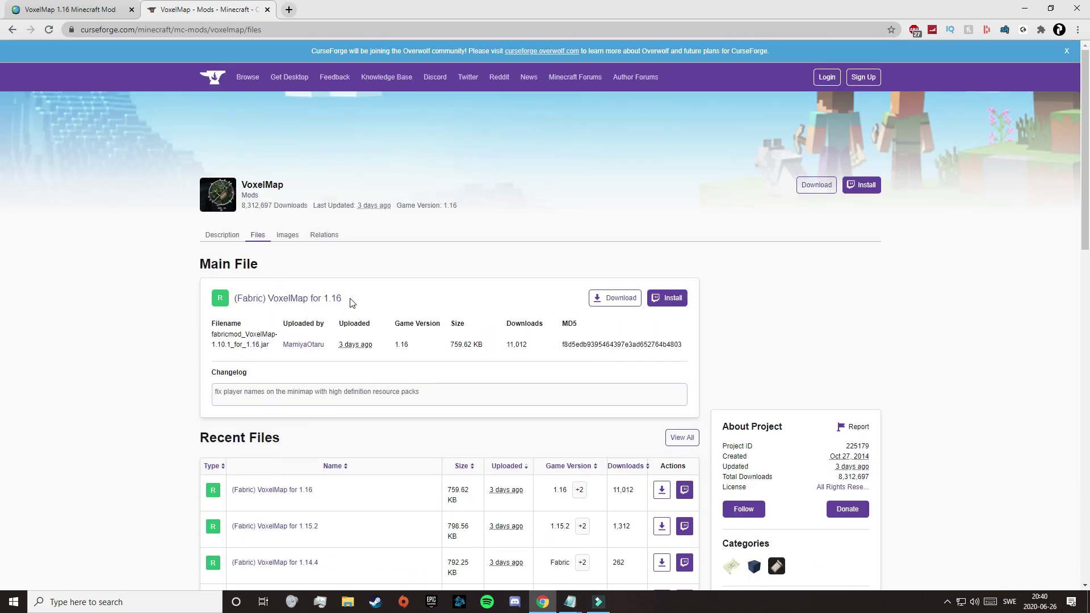
click(377, 289)
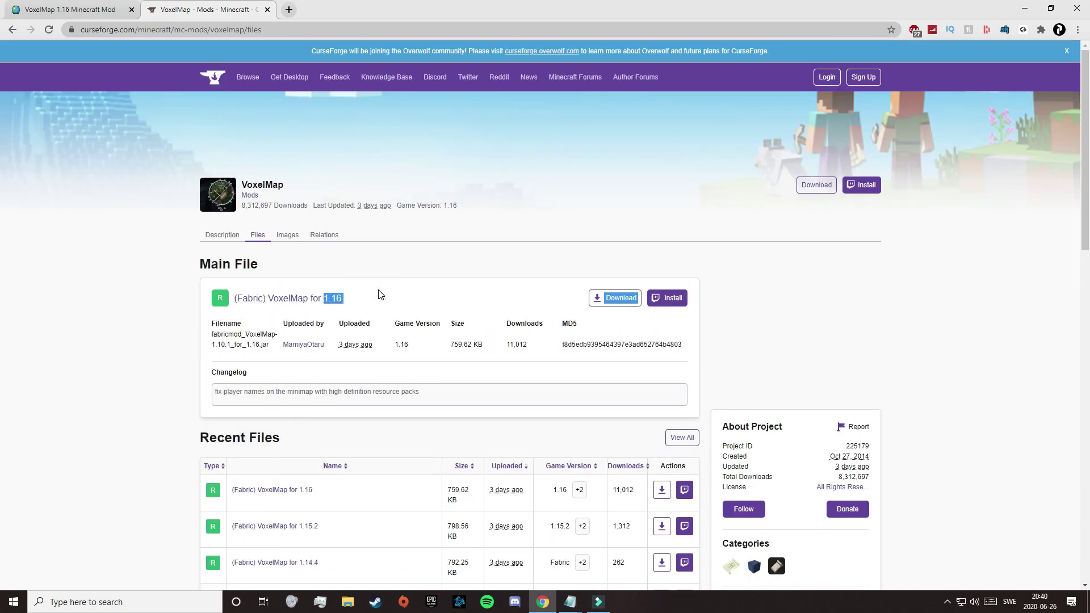
click(610, 298)
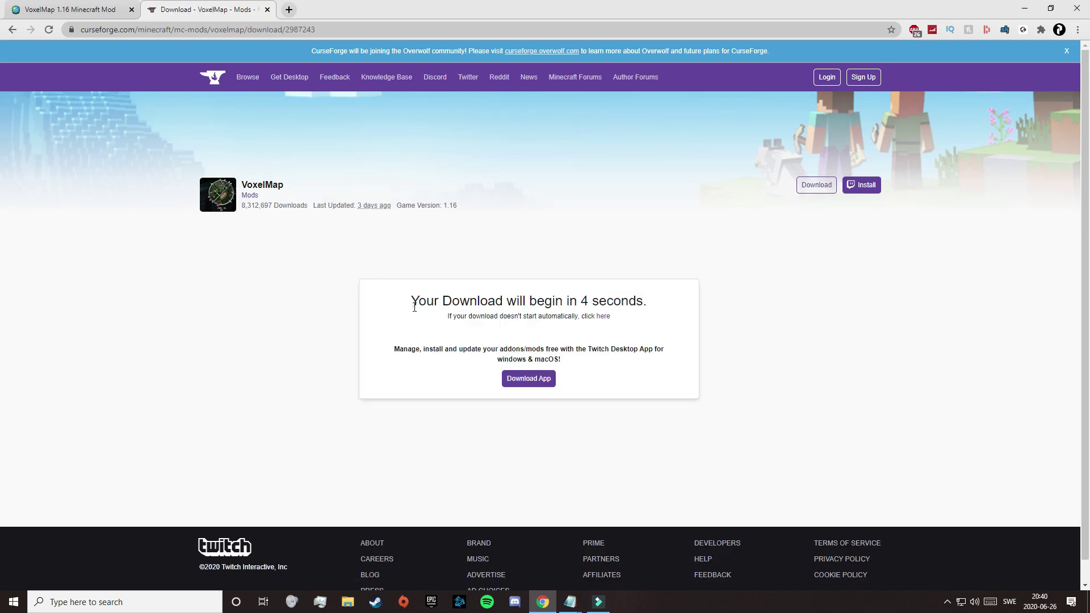
drag(414, 307, 662, 308)
click(657, 308)
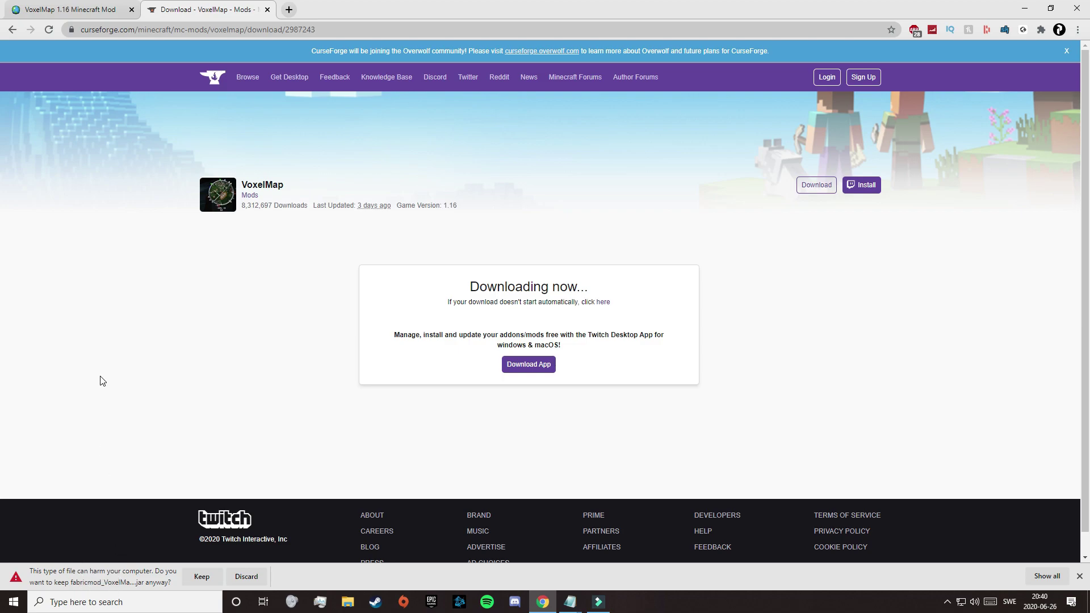
click(202, 576)
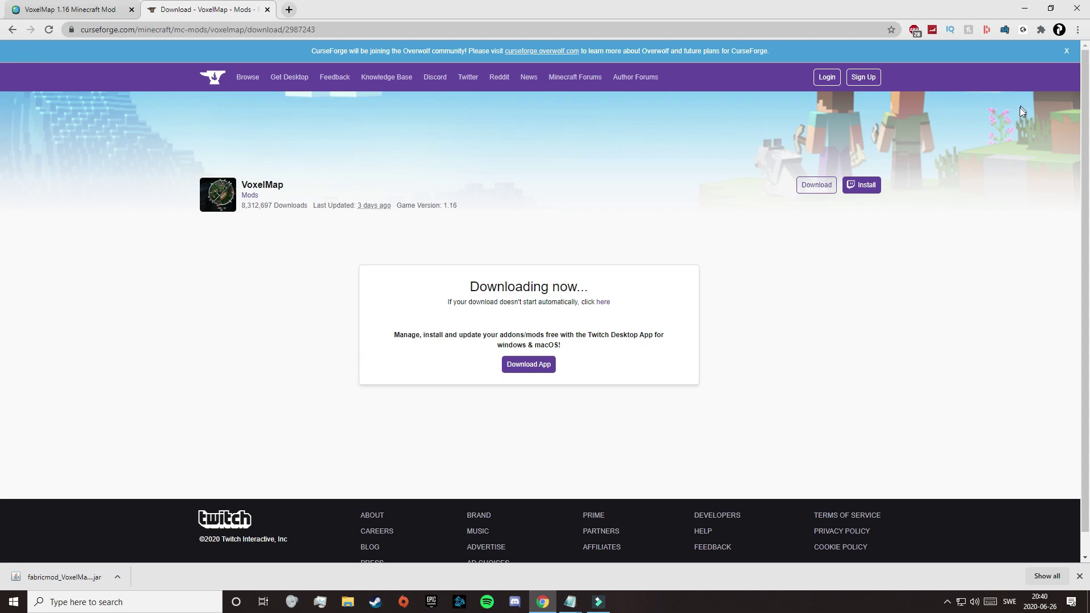
Drag the VoxelMap jar onto the desktop and close the browser
click(1050, 8)
drag(299, 507, 189, 221)
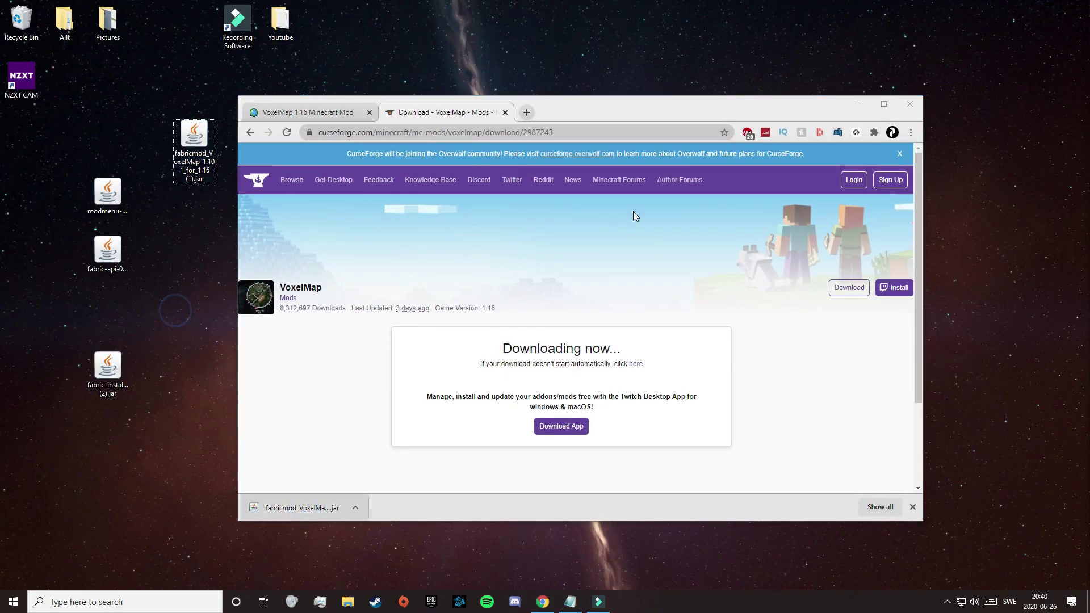
click(906, 105)
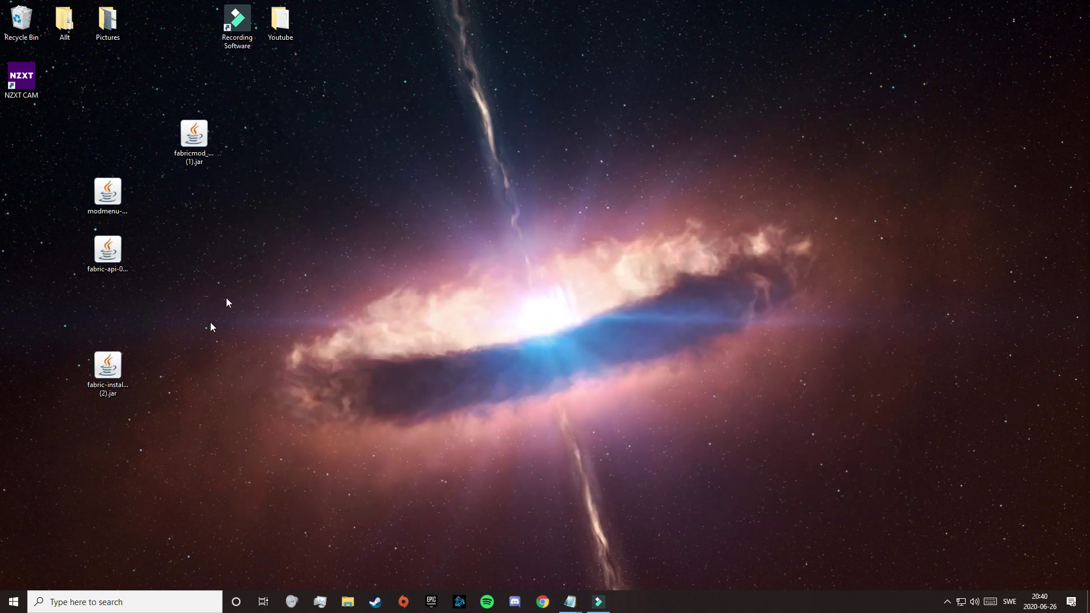
Open the .minecraft mods folder through a %appdata% search
drag(227, 101, 70, 279)
click(231, 231)
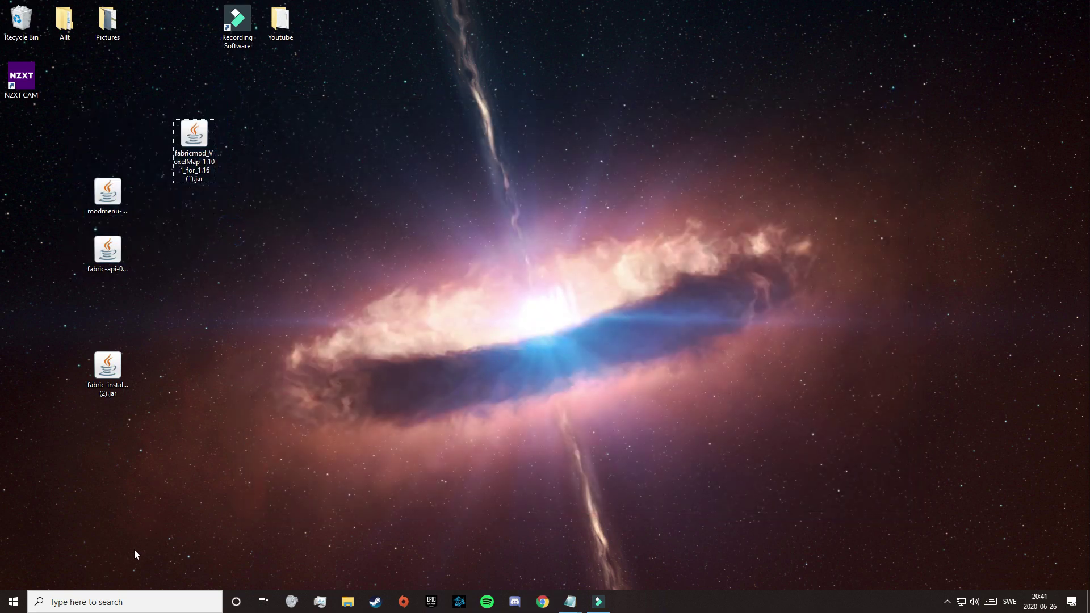
click(93, 581)
click(119, 593)
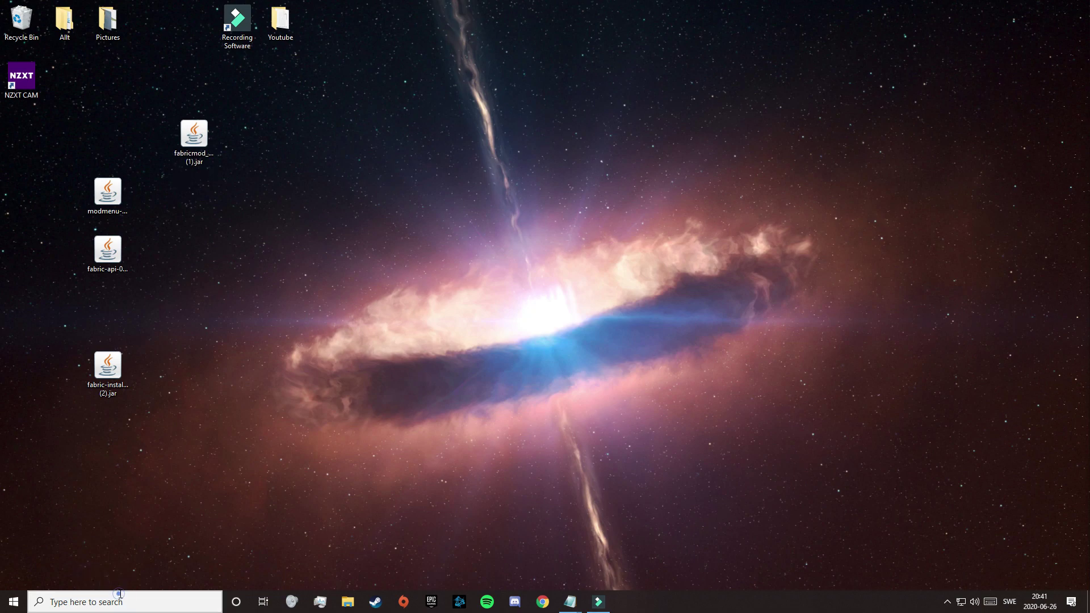
text(%appdata%)
key(Return)
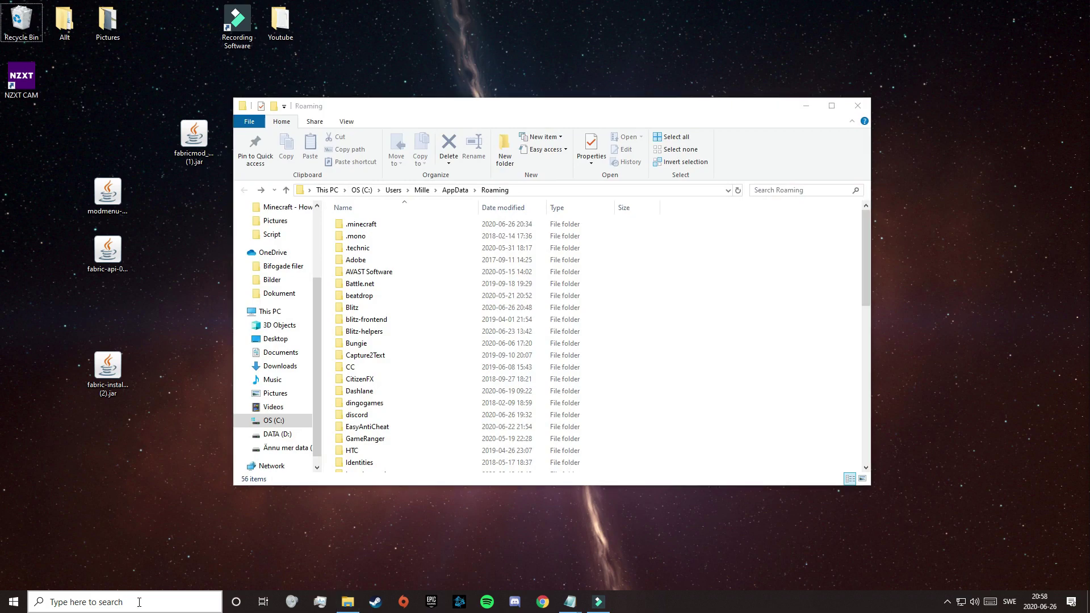
double_click(400, 223)
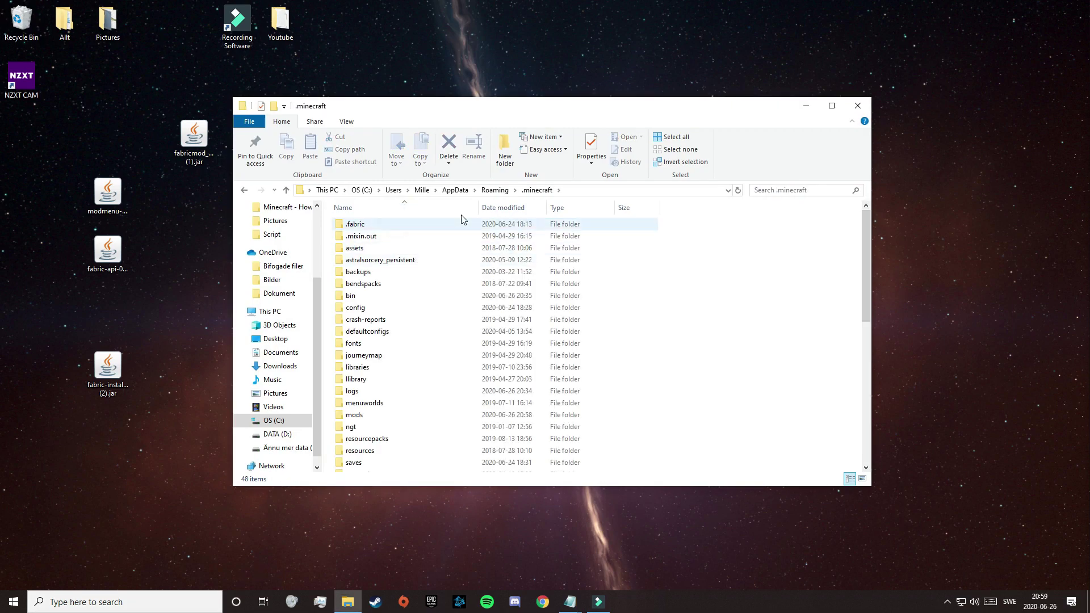
double_click(426, 415)
click(441, 332)
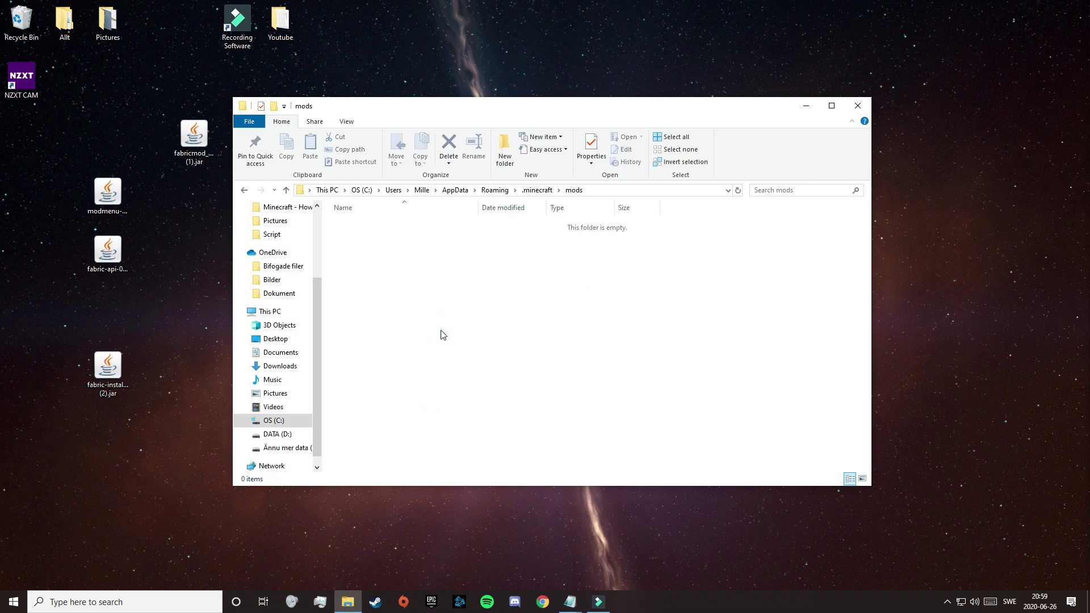
Move the fabric-api, modmenu and VoxelMap jars into mods, then close the folder
click(171, 301)
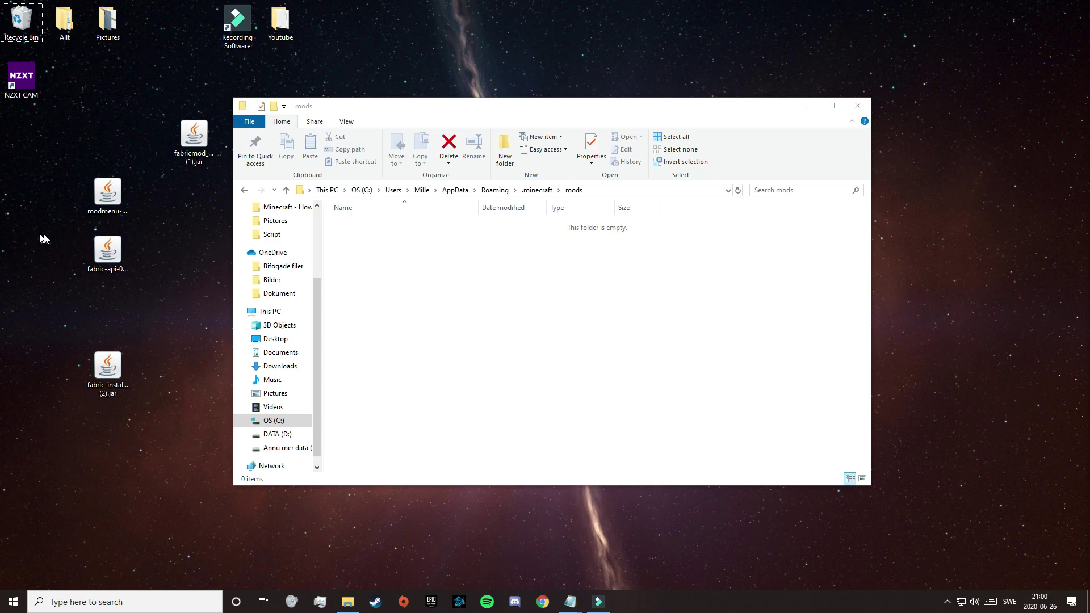
drag(125, 259, 426, 295)
click(124, 210)
drag(147, 220, 535, 323)
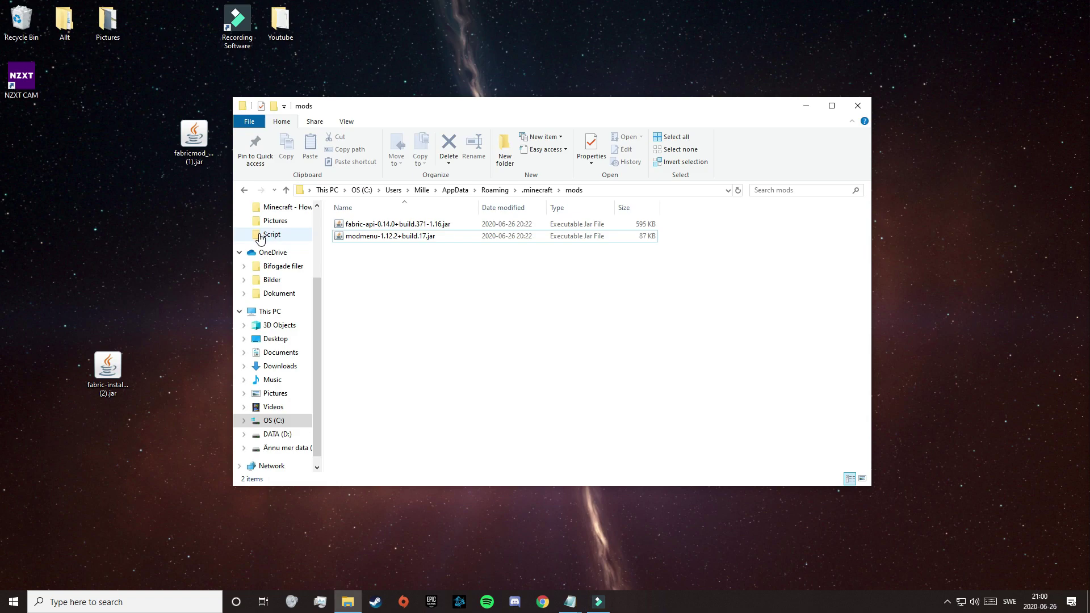
click(194, 145)
drag(201, 174, 431, 357)
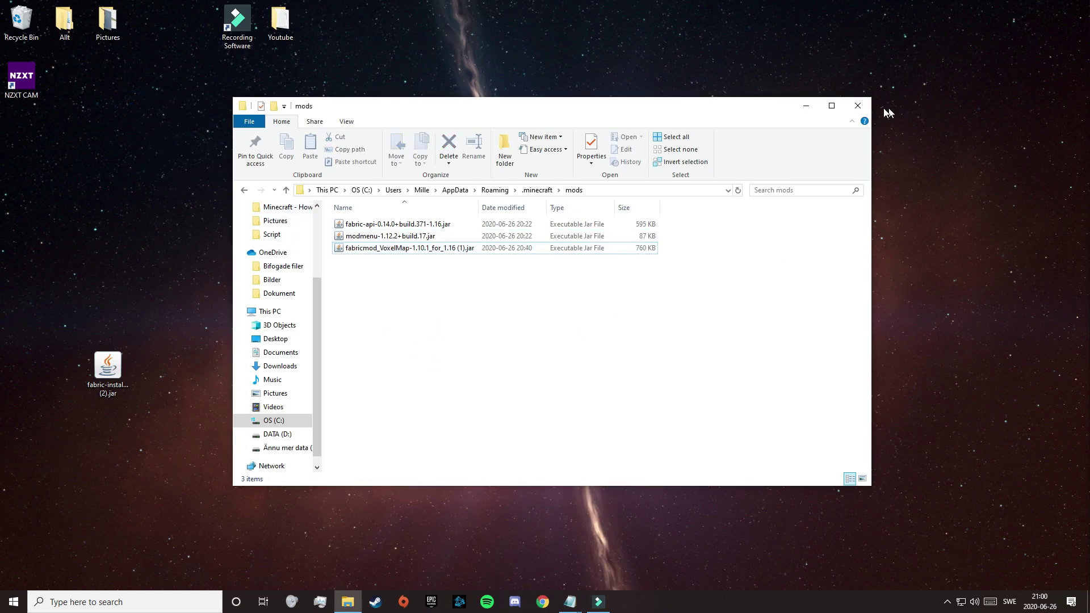
click(857, 105)
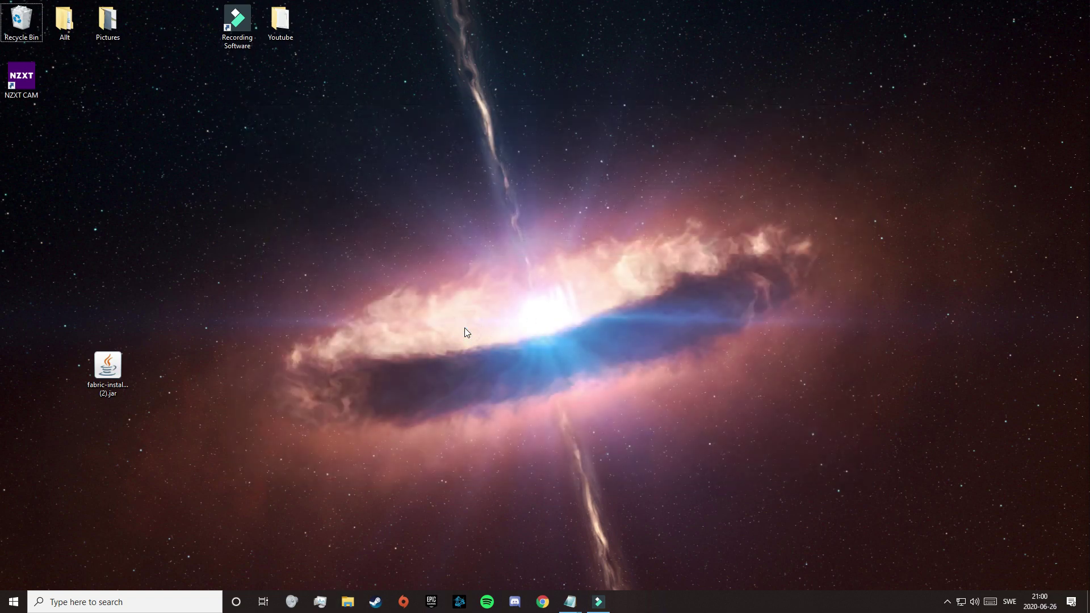
Launch the fabric-loader-1.16.1 game and confirm VoxelMap appears in the Mods list
click(107, 600)
text(minecra)
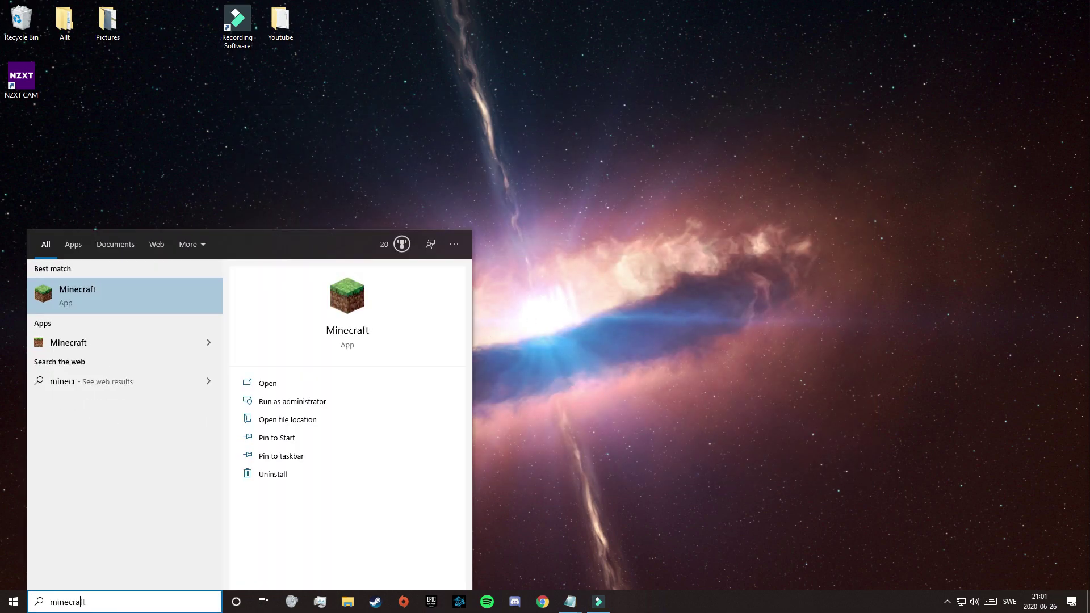
key(Return)
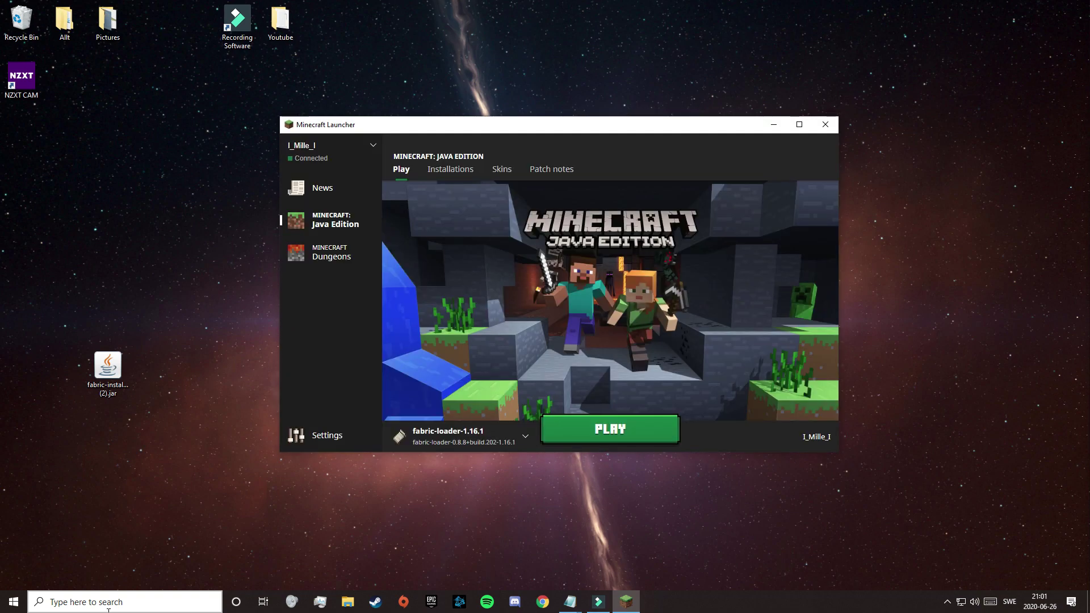
click(655, 431)
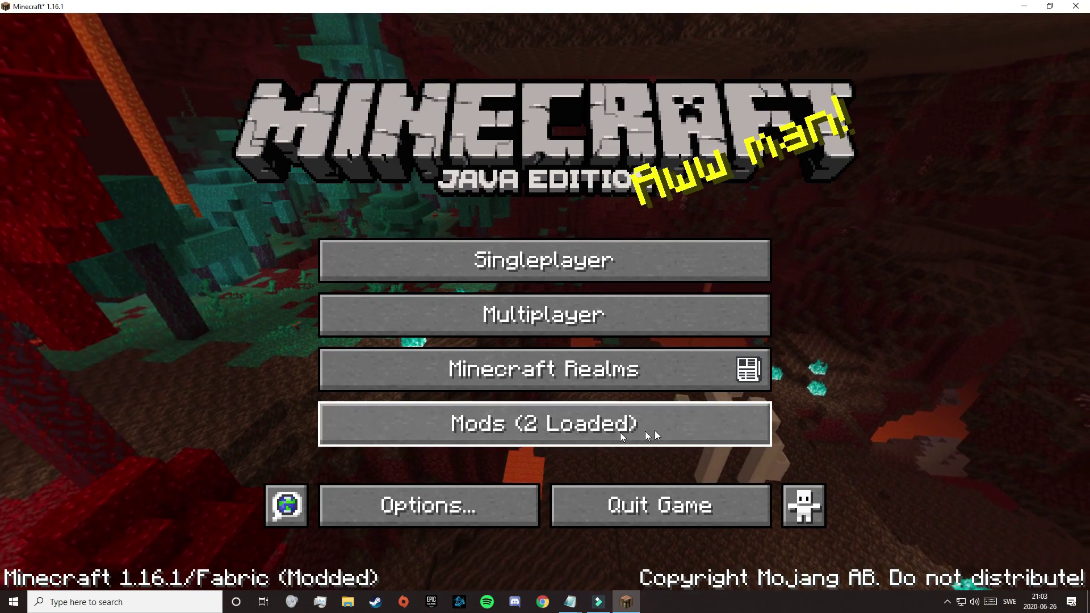
click(403, 431)
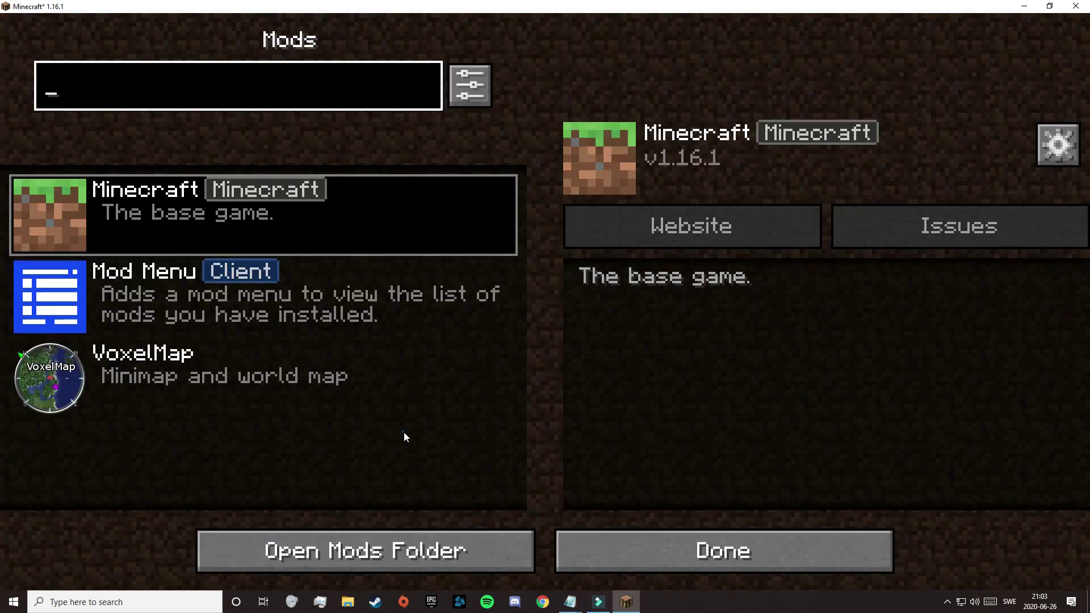
click(264, 379)
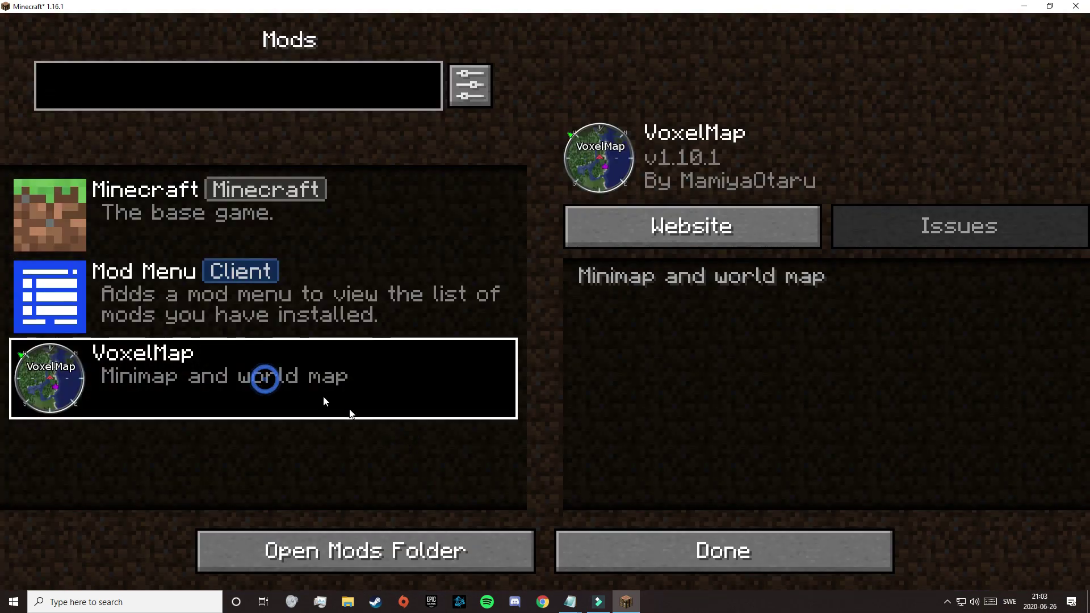
click(666, 536)
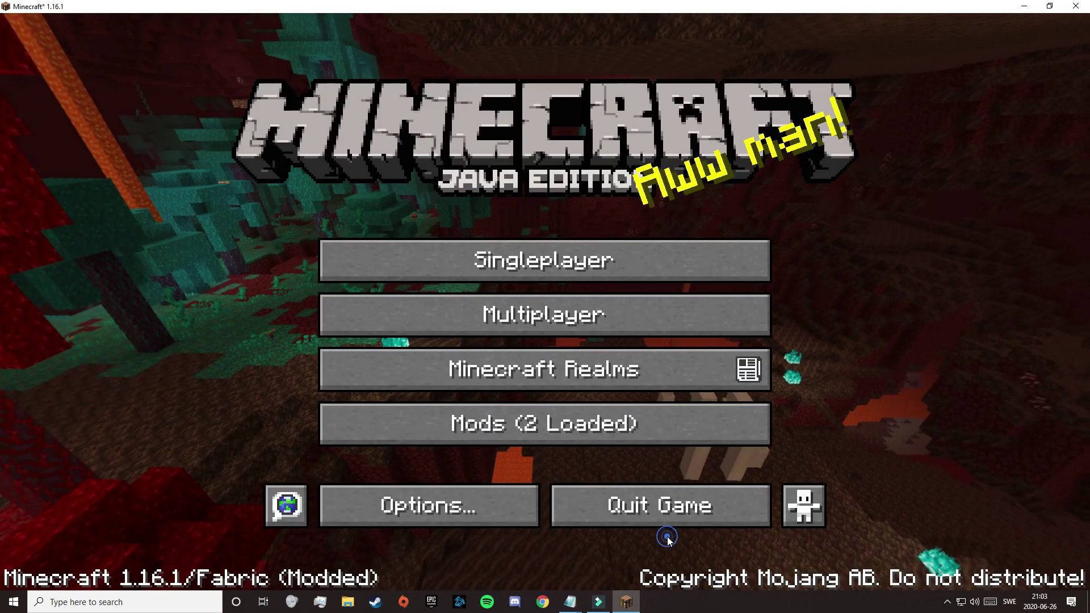
Create a new singleplayer world named New World after cycling its game mode
click(614, 244)
click(720, 502)
click(475, 256)
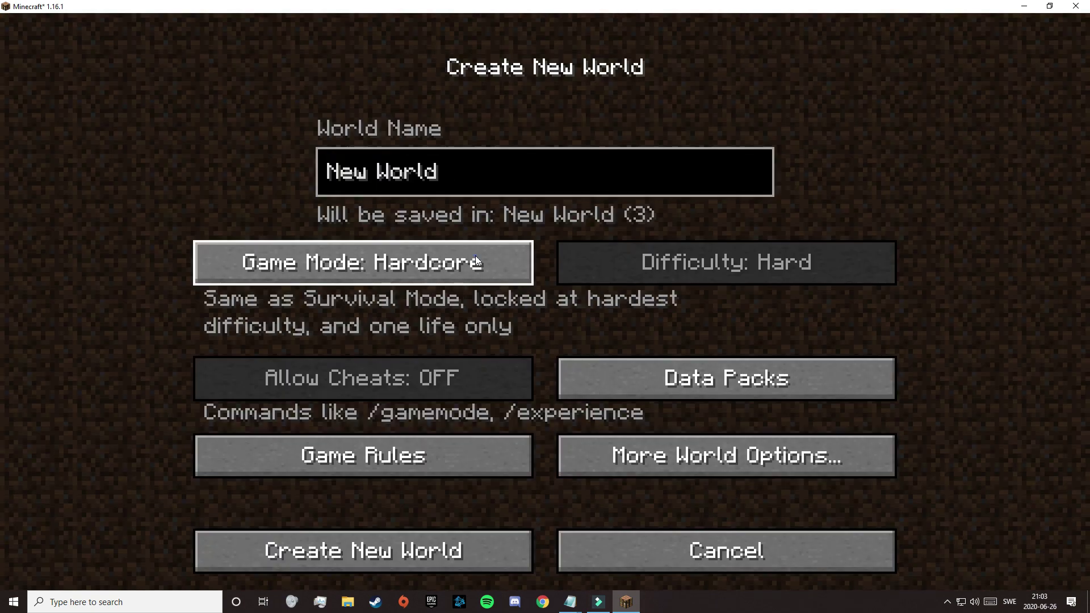
click(475, 255)
click(419, 537)
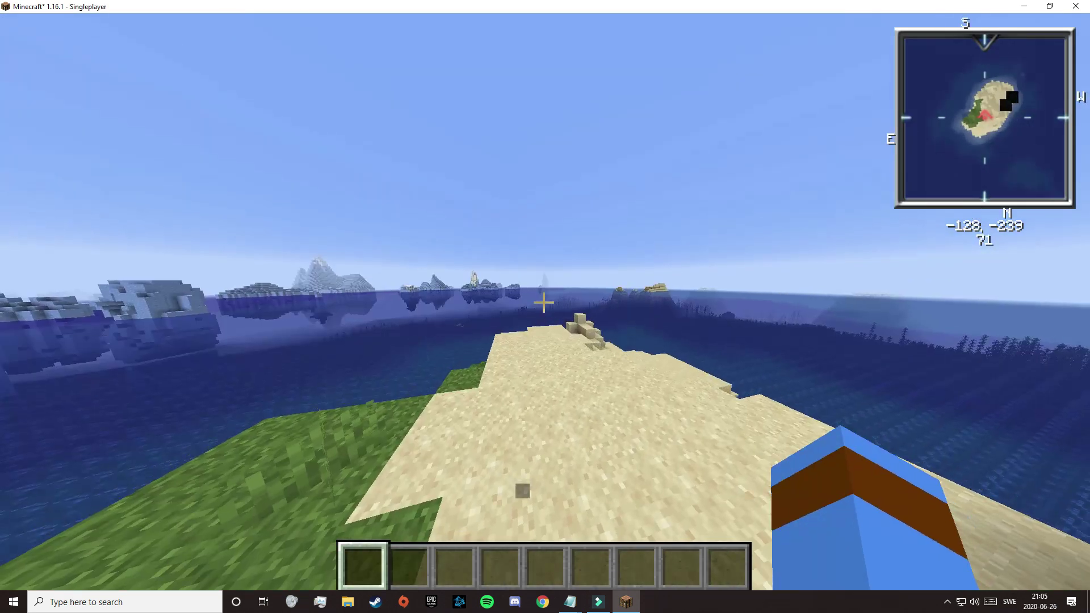
Walk across the island and add a new VoxelMap waypoint named 'Home' at -130, -236, 69
key(w)
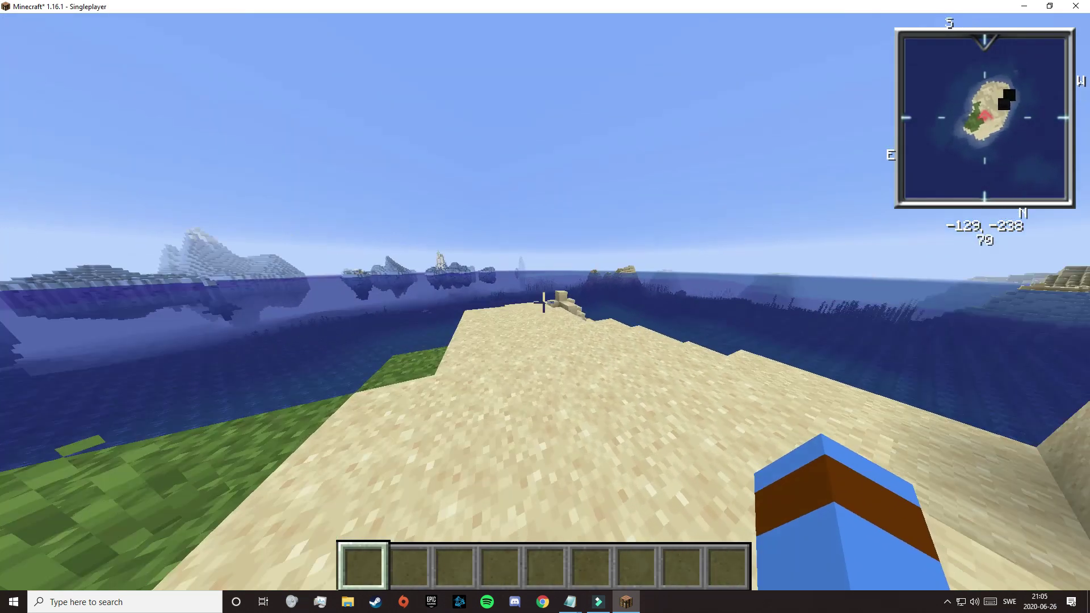
key(w)
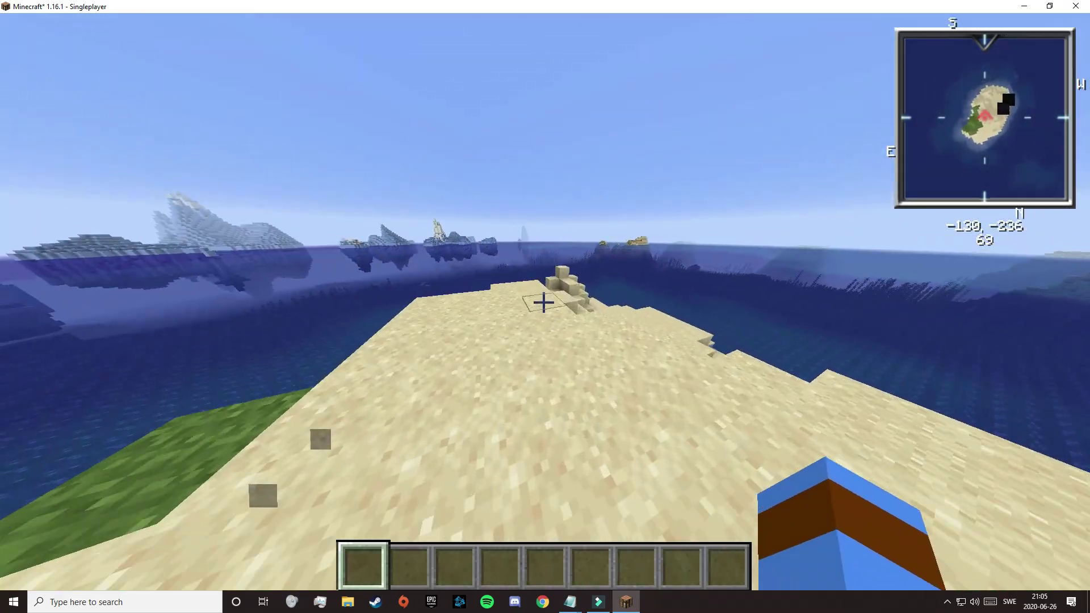
key(m)
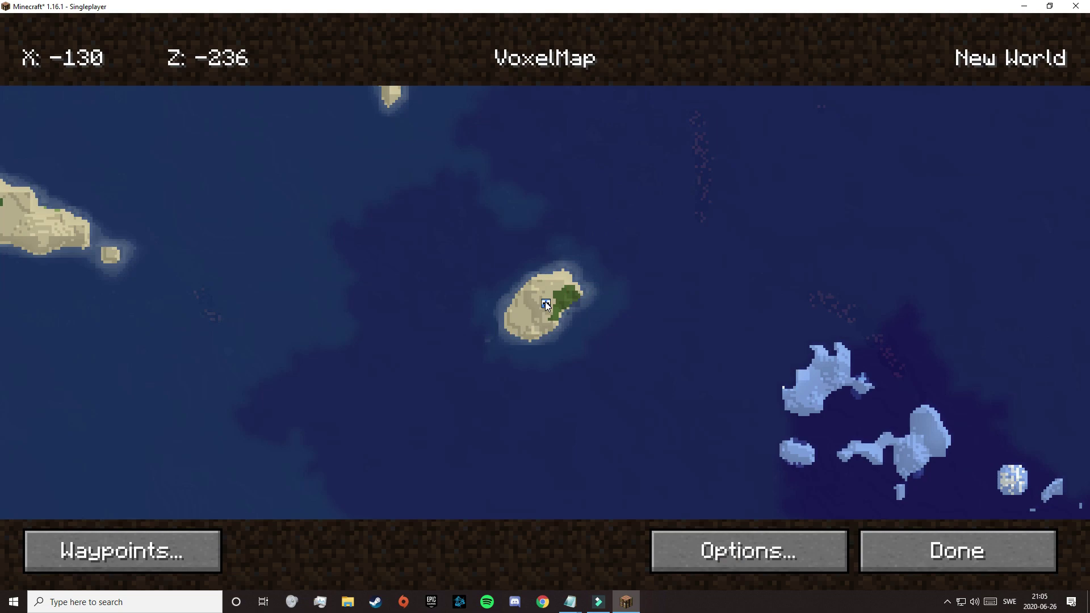
click(163, 552)
click(467, 556)
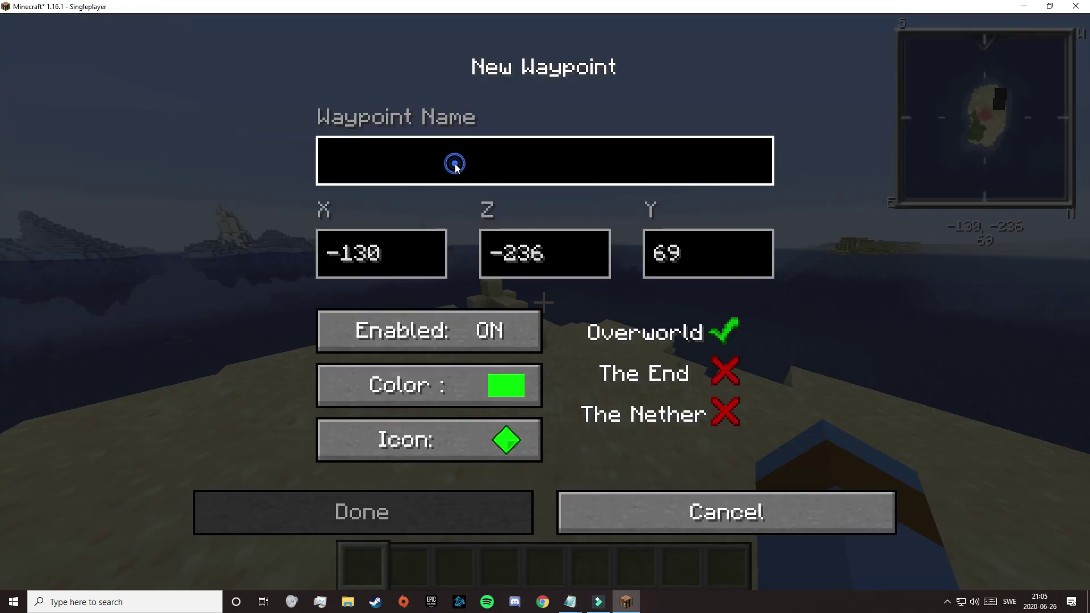
text(Home)
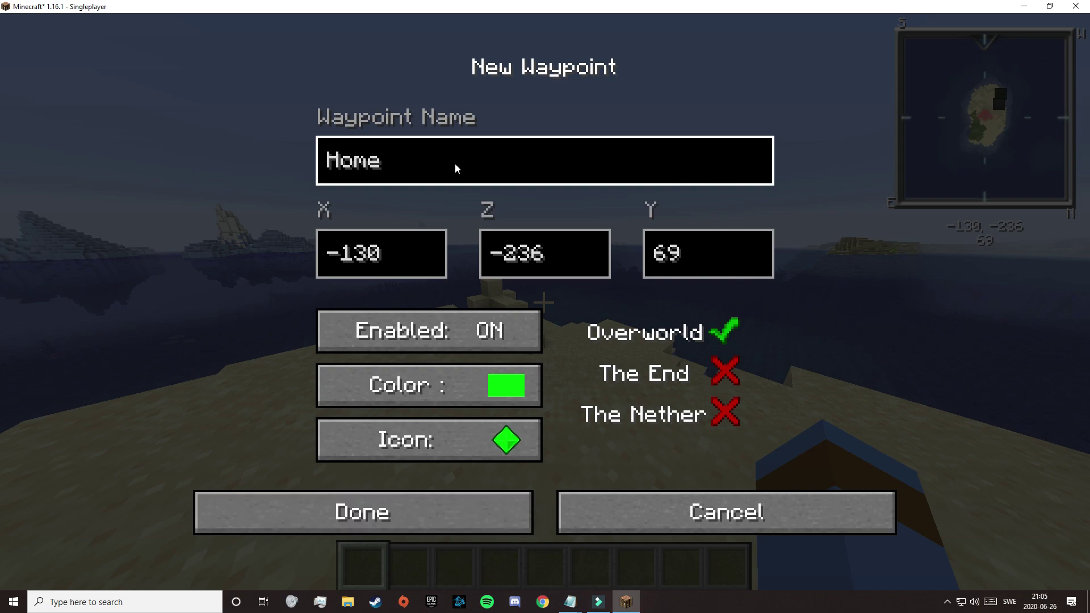
click(372, 500)
Return to the game and walk toward the sea edge to view the Home marker
key(Escape)
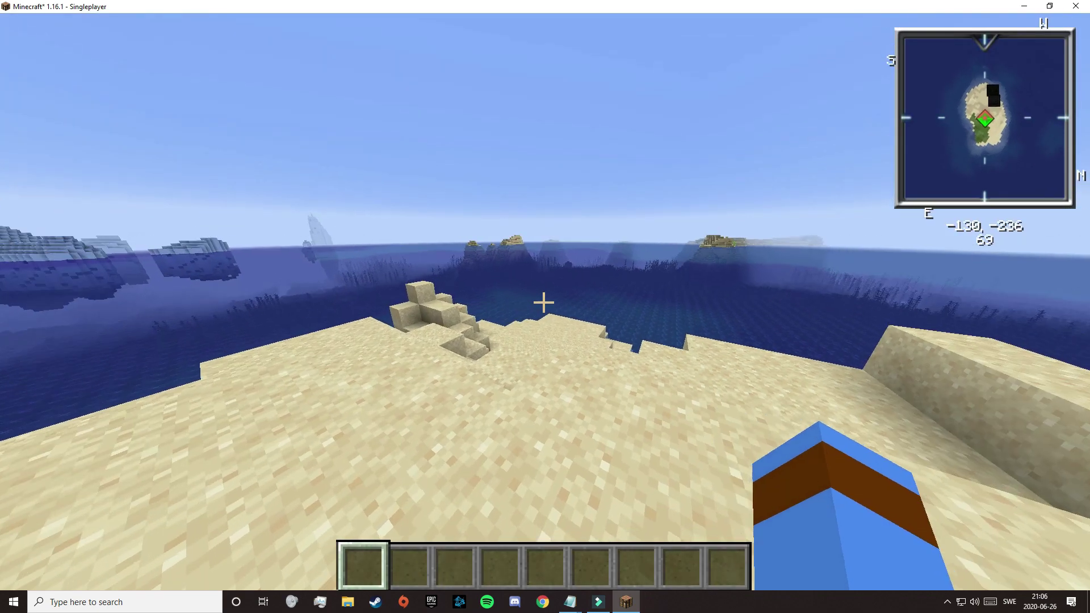
key(w)
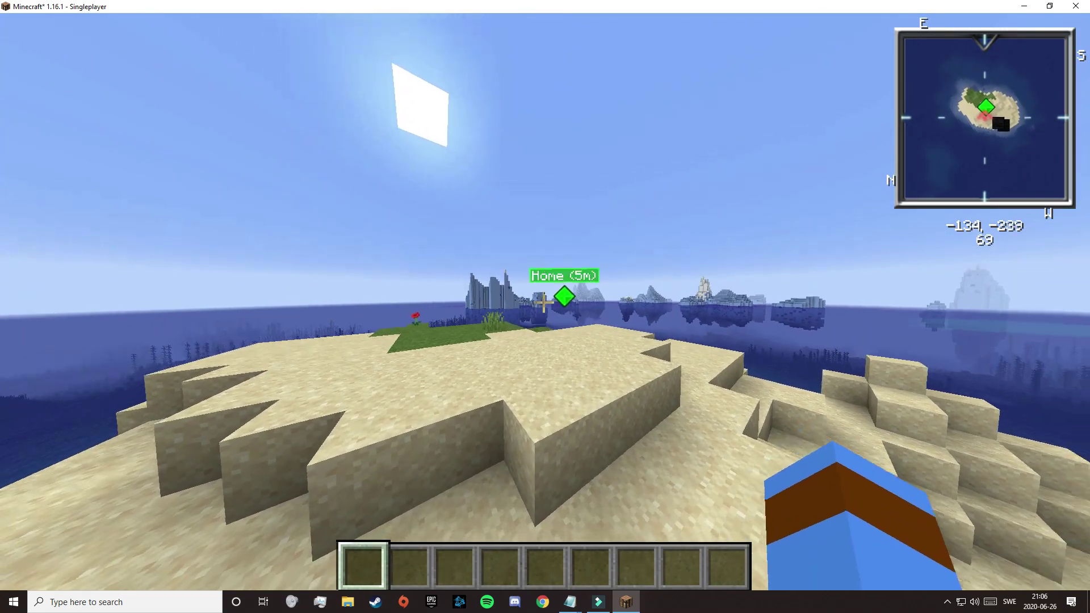
key(w)
key(w)
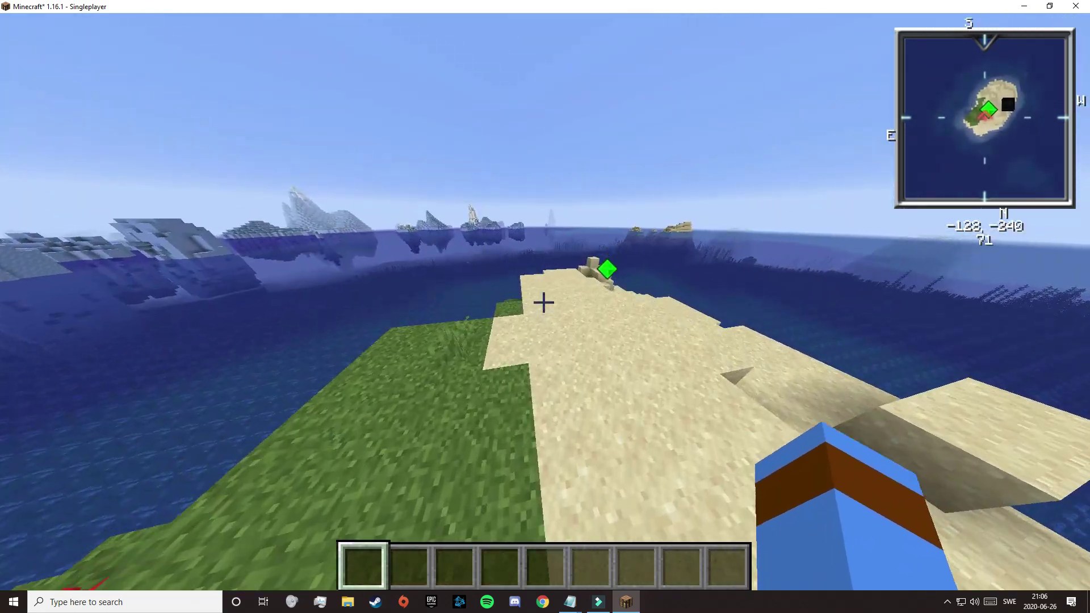